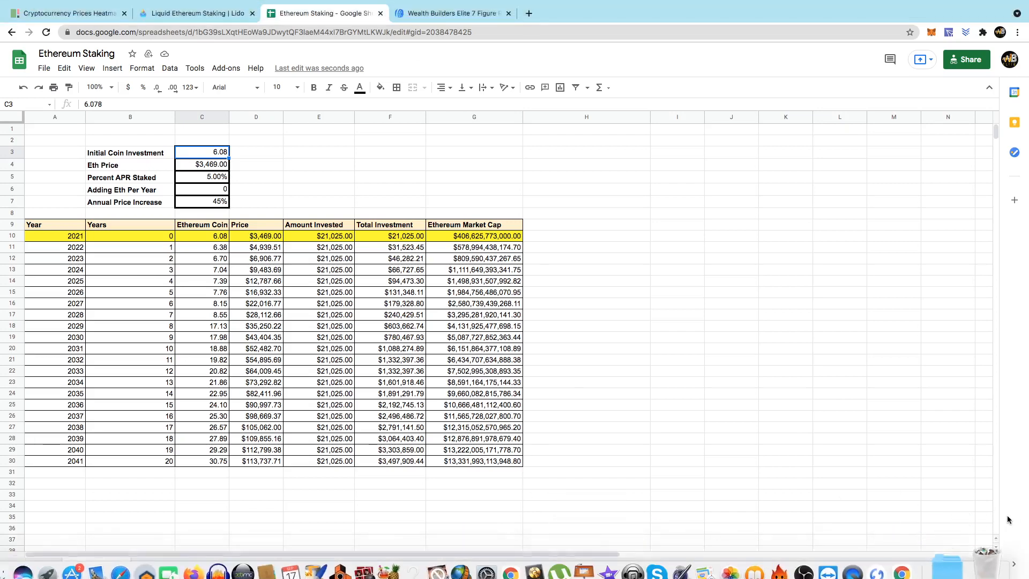
Step: Switch to Ledger Live and examine the staked stETH amount and the Lido APR on the Stake Ether page
left_click(914, 557)
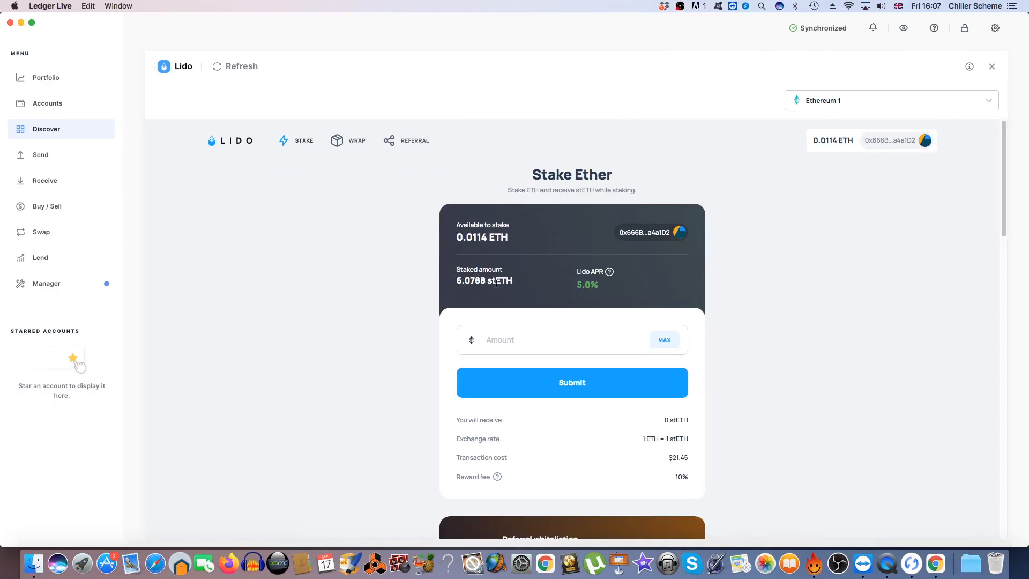
mouse_move(452, 282)
left_mouse_down()
mouse_move(508, 280)
mouse_move(455, 281)
left_mouse_up()
left_click(511, 279)
left_click(580, 278)
left_click_drag(576, 287, 598, 283)
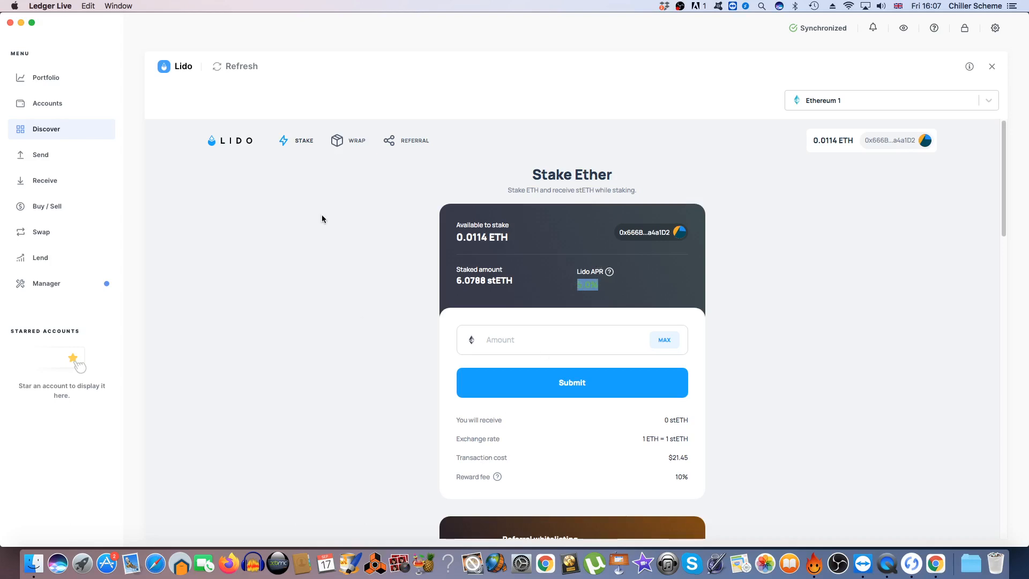
Step: Compare the amount in Lido's web Rewards Calculator in Chrome with the staked balance in Ledger Live, ending on the calculator
left_click(549, 568)
left_click(149, 16)
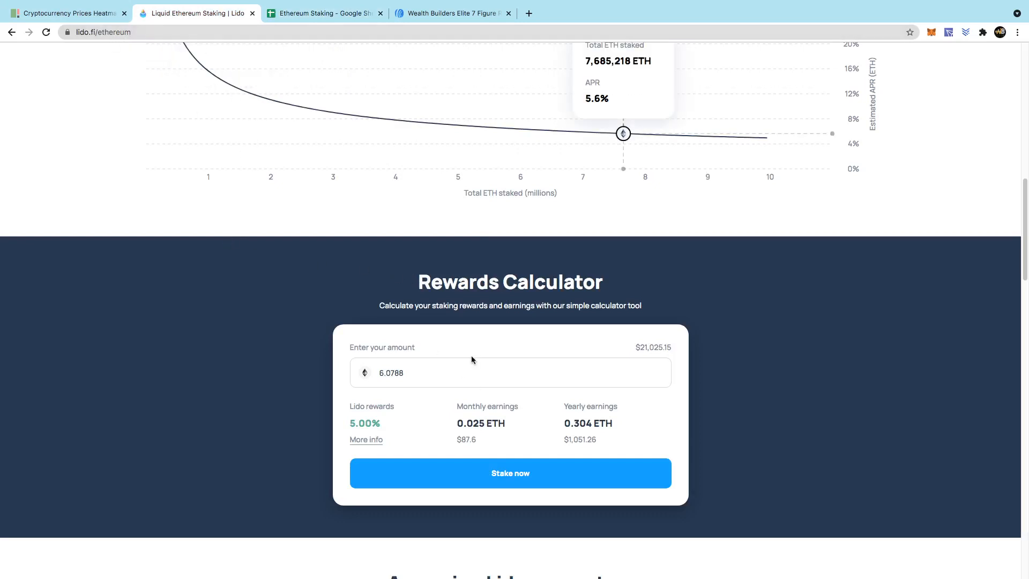
double_click(437, 373)
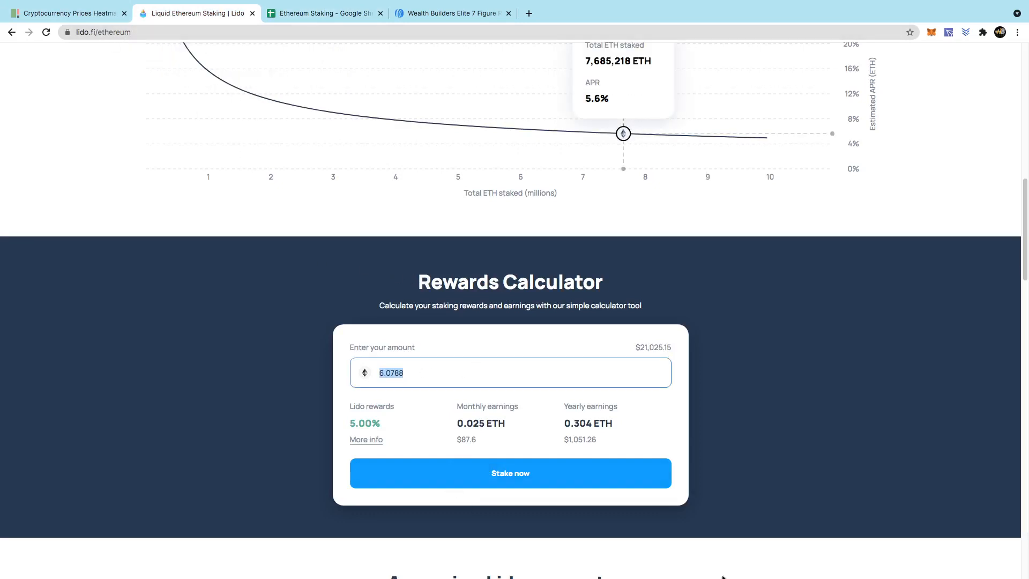
mouse_move(739, 577)
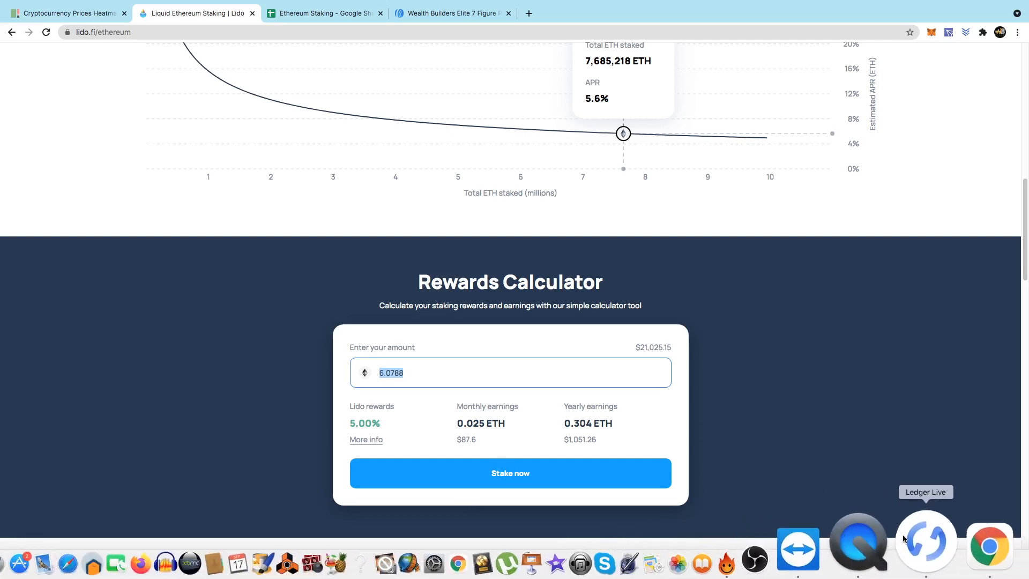
left_click(909, 542)
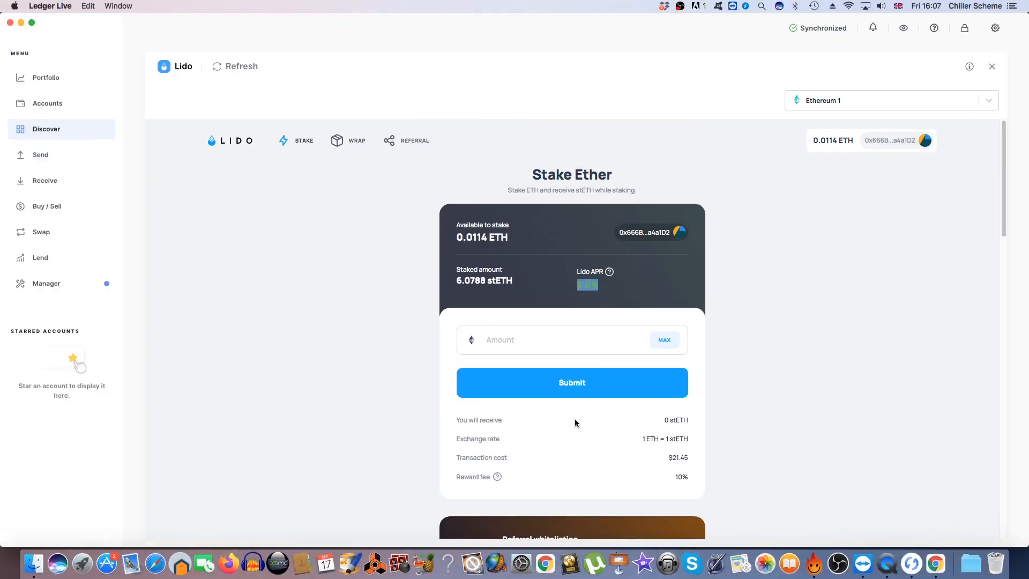
left_click(551, 553)
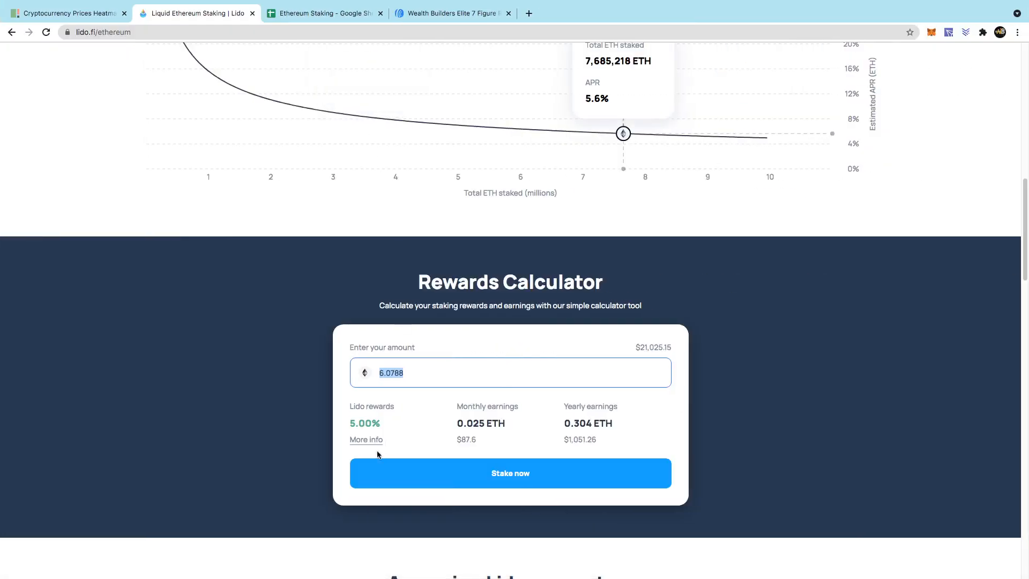
Step: Examine the monthly earnings, yearly earnings and dollar value of the entered amount in the Rewards Calculator
left_click(422, 367)
left_click_drag(480, 437, 445, 441)
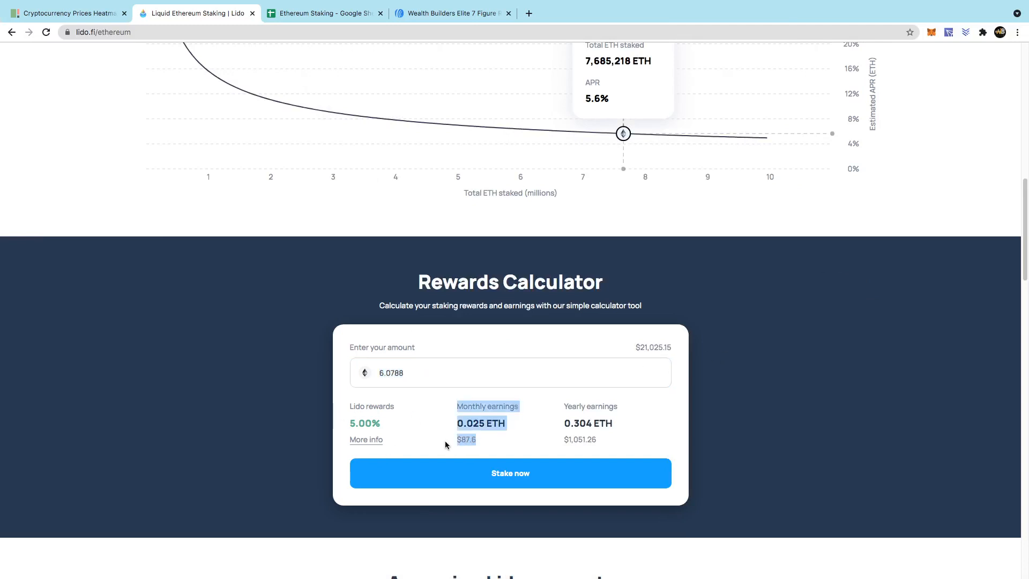
left_click(490, 408)
left_click_drag(558, 428, 591, 442)
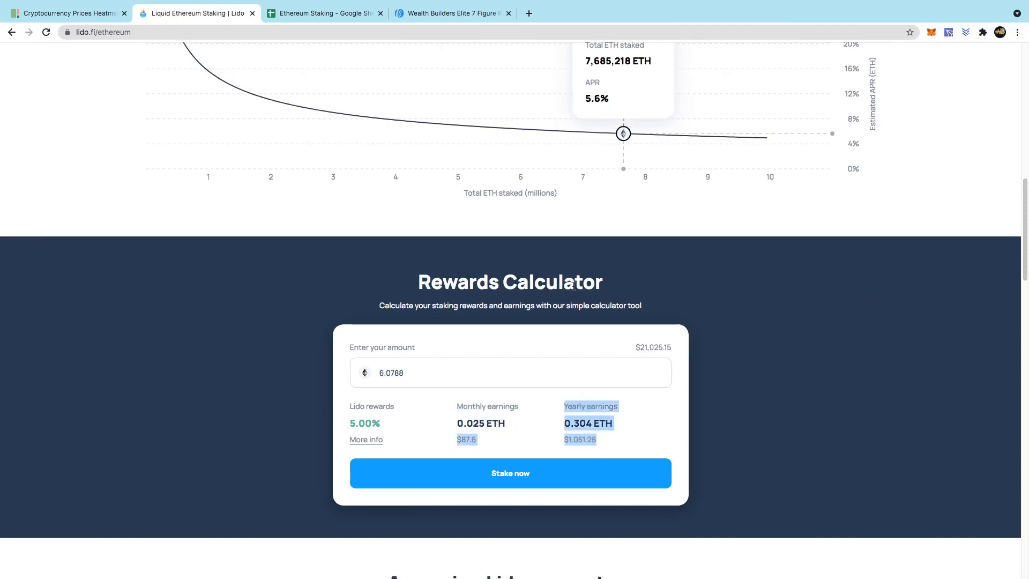
left_click_drag(364, 347, 667, 359)
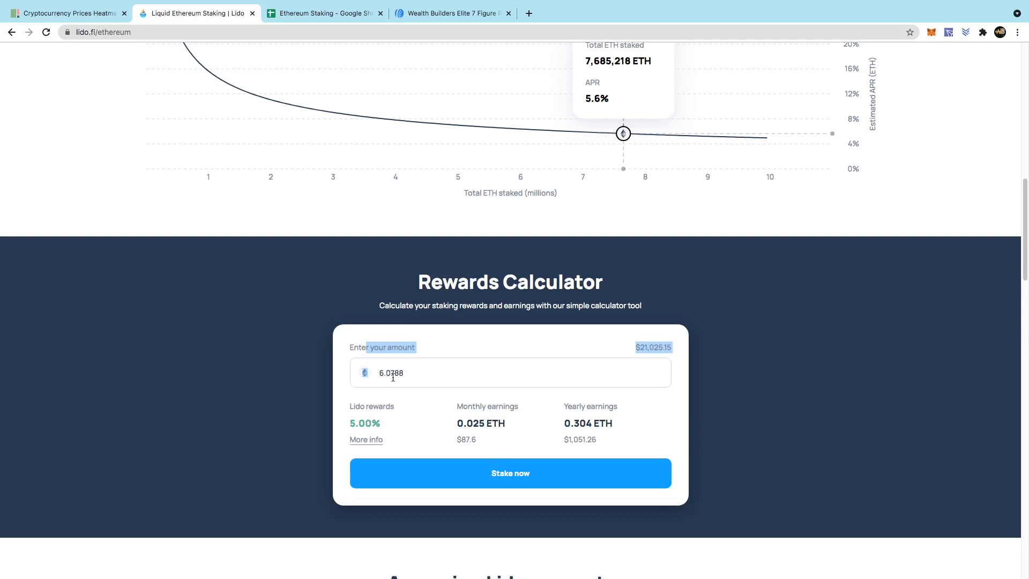
Step: Look through the Lido Ethereum page's staking statistics, rewards calculator, ecosystem apps and validators
scroll(762, 445, "down", 15)
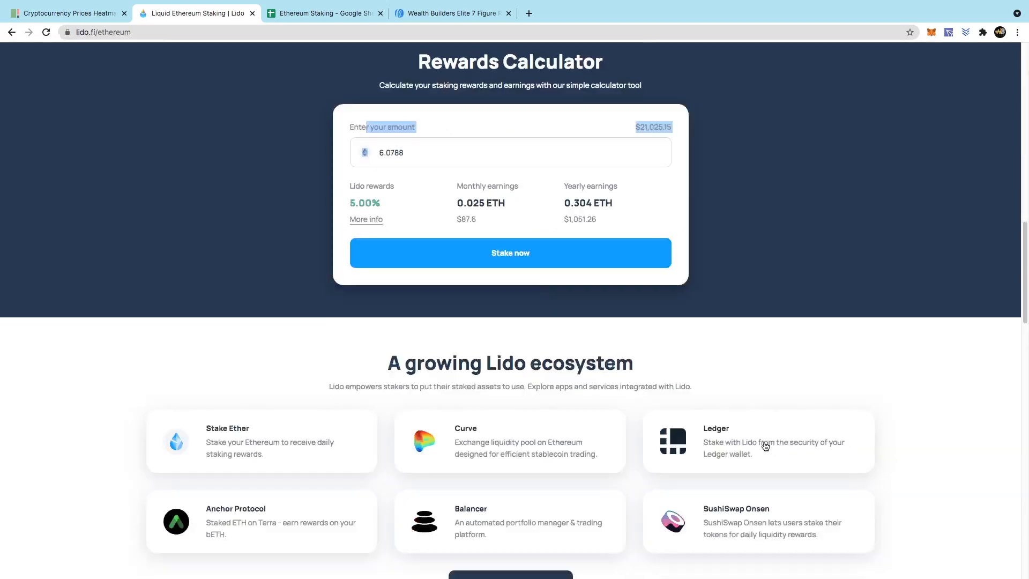
scroll(765, 449, "up", 10)
scroll(765, 448, "up", 15)
scroll(765, 448, "down", 6)
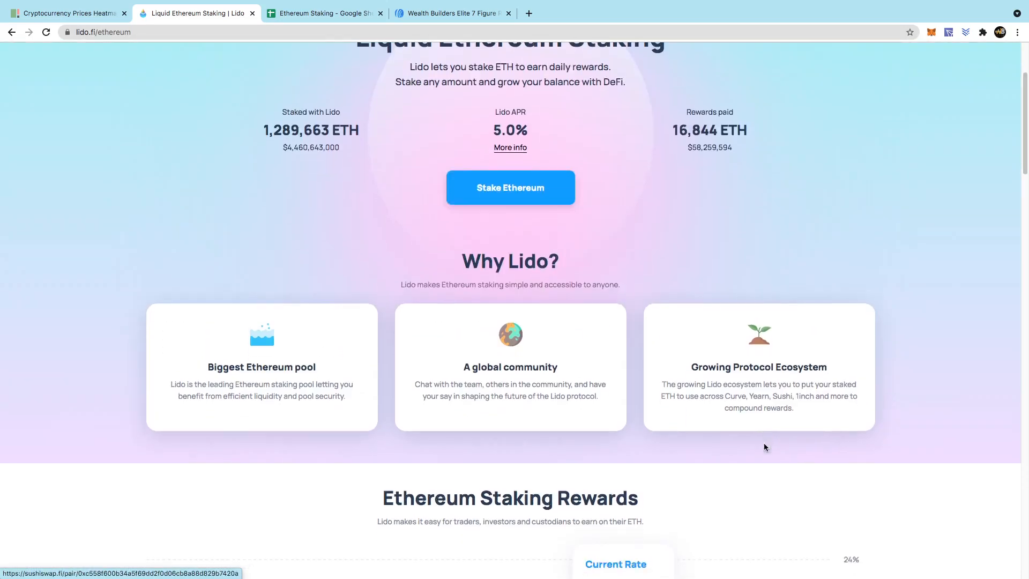
scroll(419, 434, "down", 4)
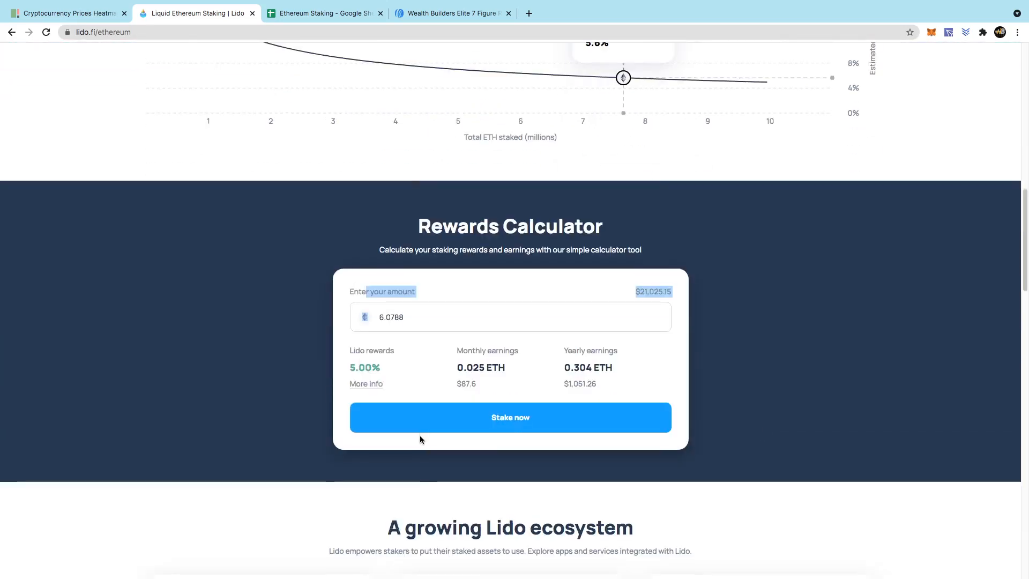
scroll(420, 435, "down", 6)
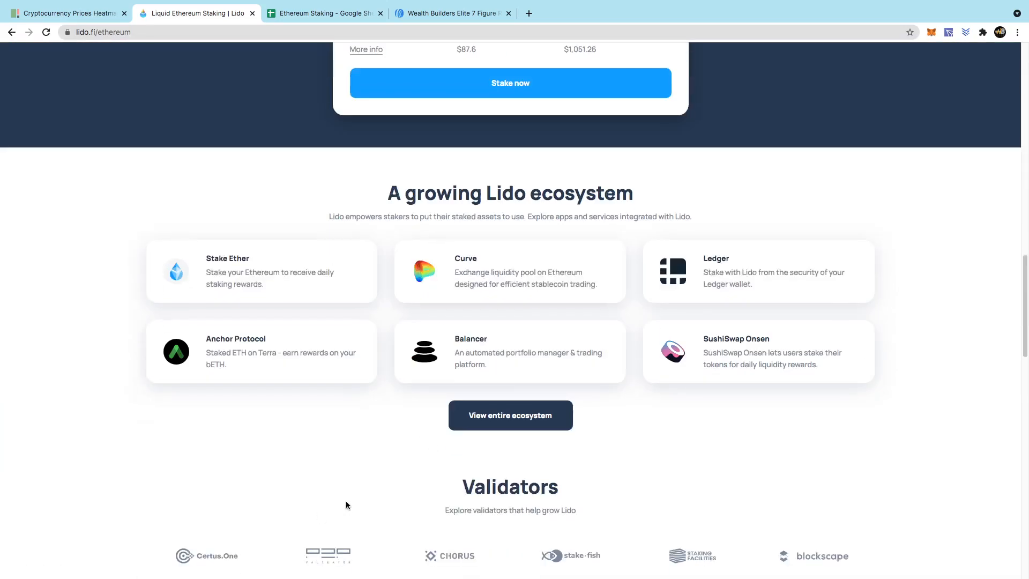
scroll(346, 504, "down", 1)
scroll(346, 504, "down", 4)
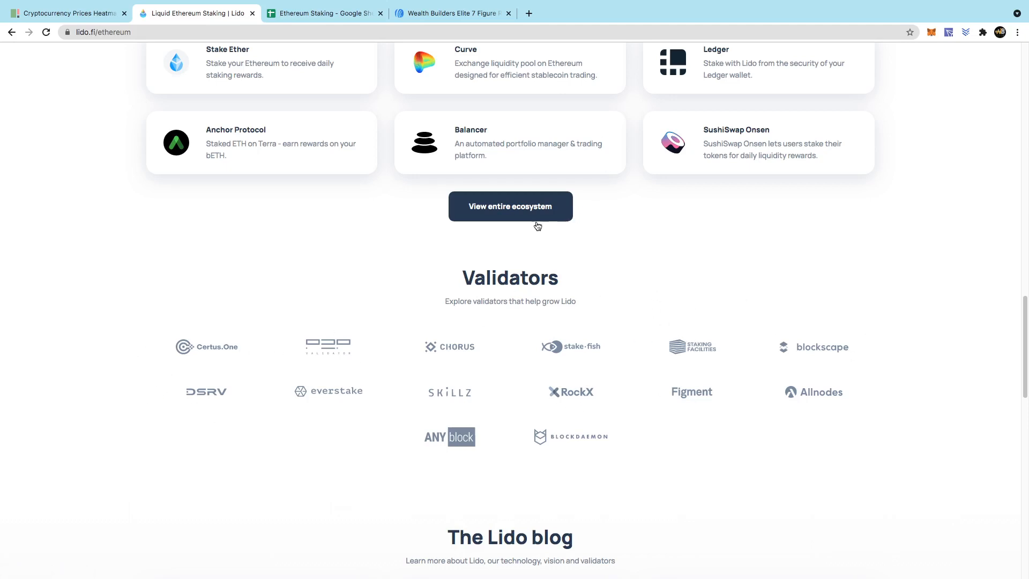
scroll(629, 371, "up", 6)
scroll(651, 352, "down", 1)
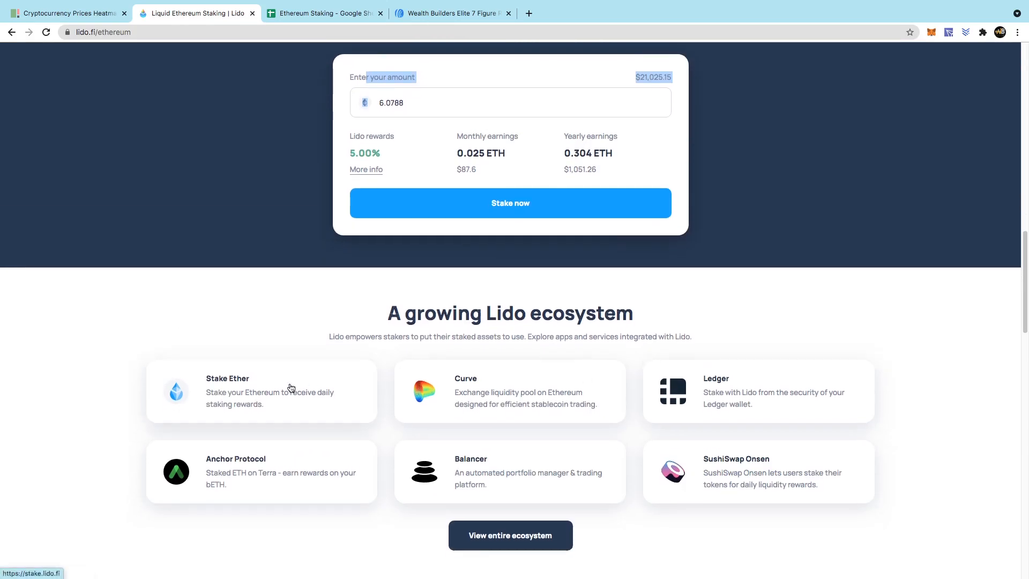
scroll(321, 386, "up", 1)
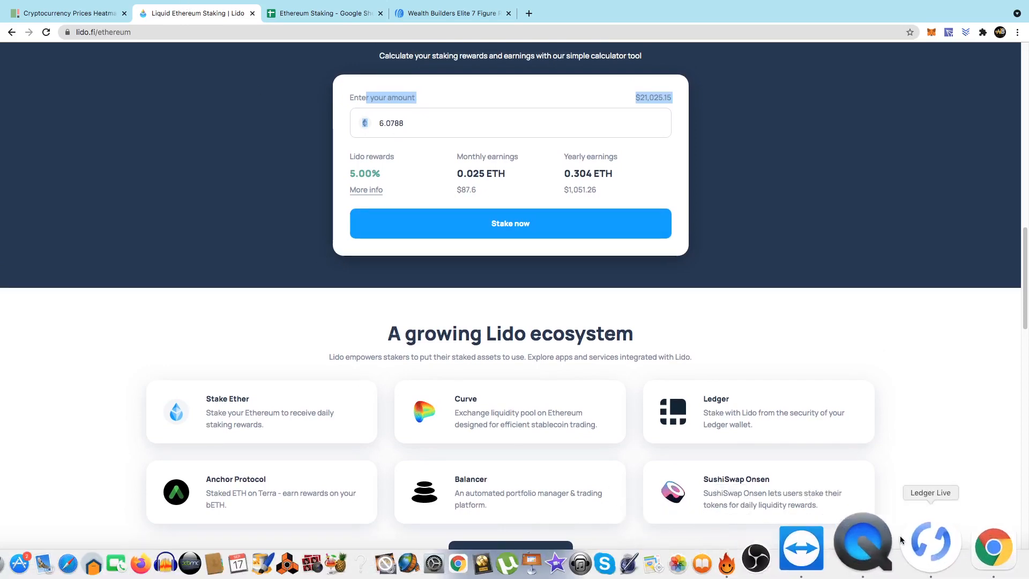
Step: Switch to Ledger Live and review the staked stETH amount on the Stake Ether page
left_click(910, 538)
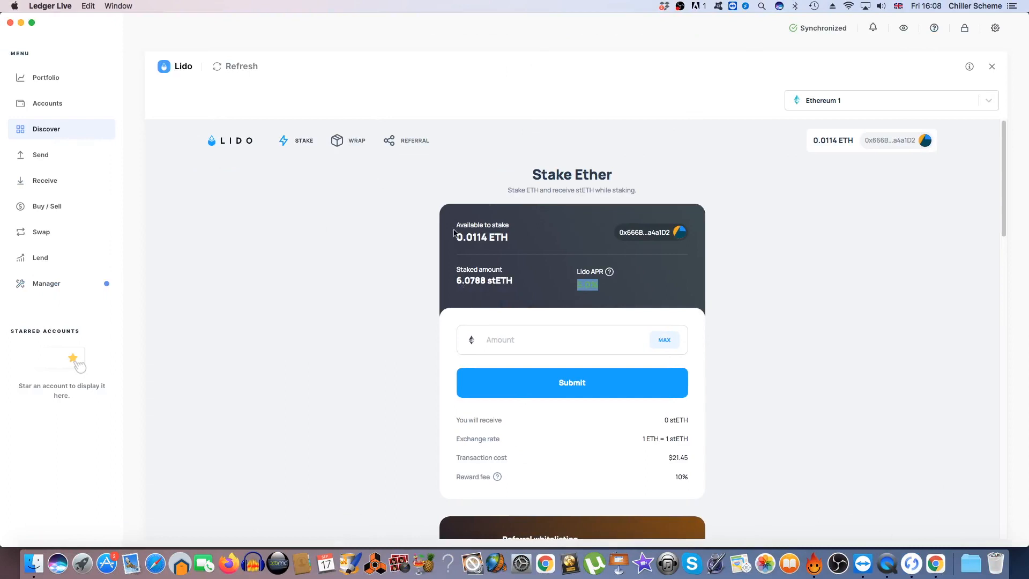
mouse_move(455, 280)
left_mouse_down()
mouse_move(492, 280)
mouse_move(456, 282)
left_mouse_up()
left_click(505, 281)
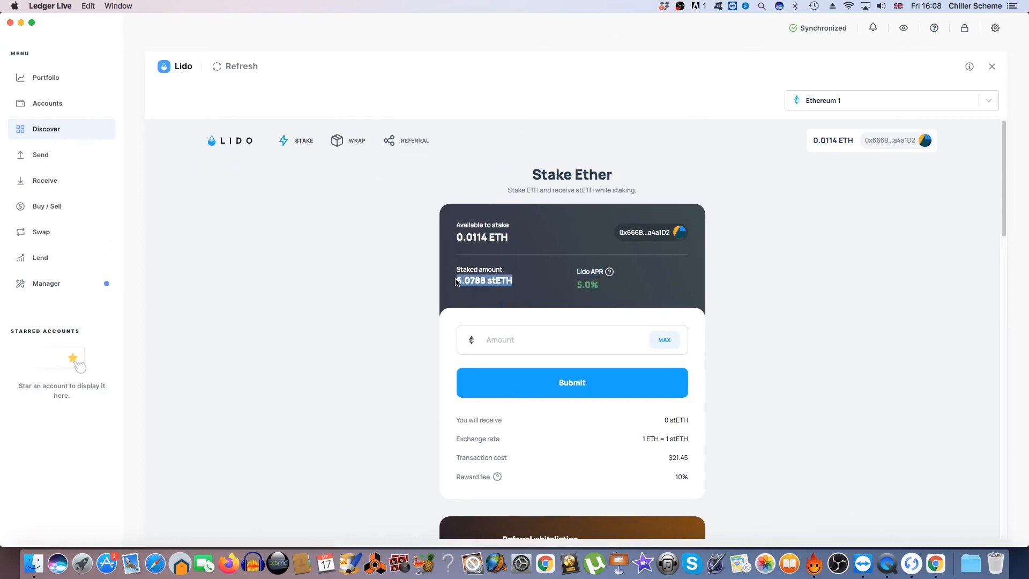
mouse_move(532, 286)
left_mouse_down()
mouse_move(456, 282)
mouse_move(513, 285)
left_mouse_up()
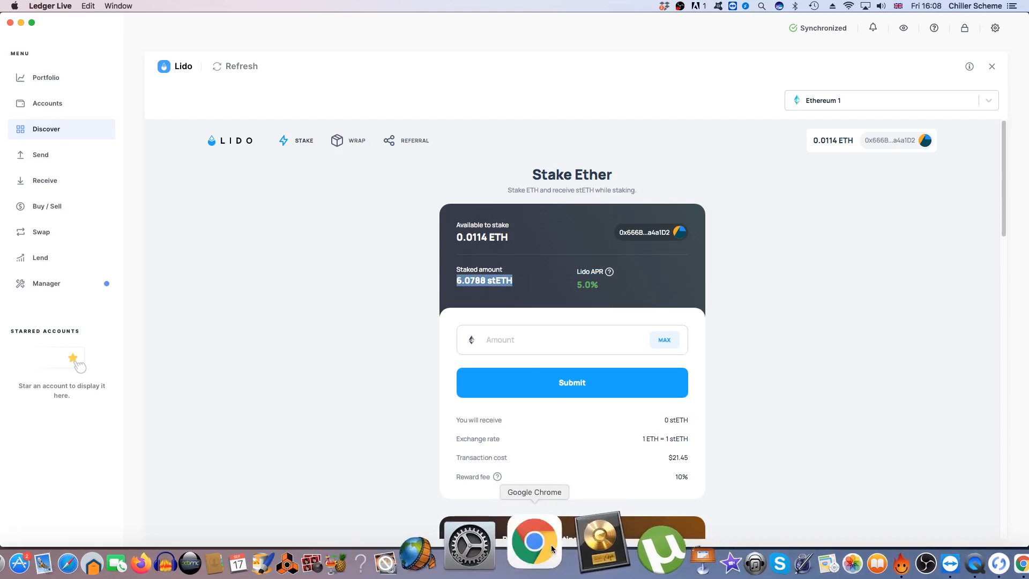
Step: Return to Chrome, open the entire Lido ecosystem page and look through all apps and services using stETH
left_click(528, 557)
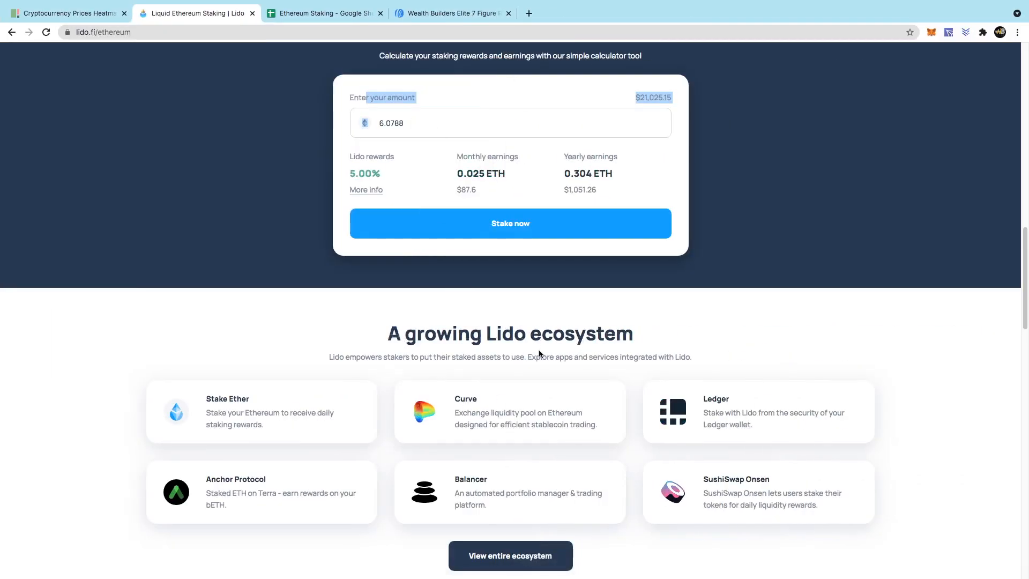
scroll(531, 342, "down", 2)
left_click(518, 455)
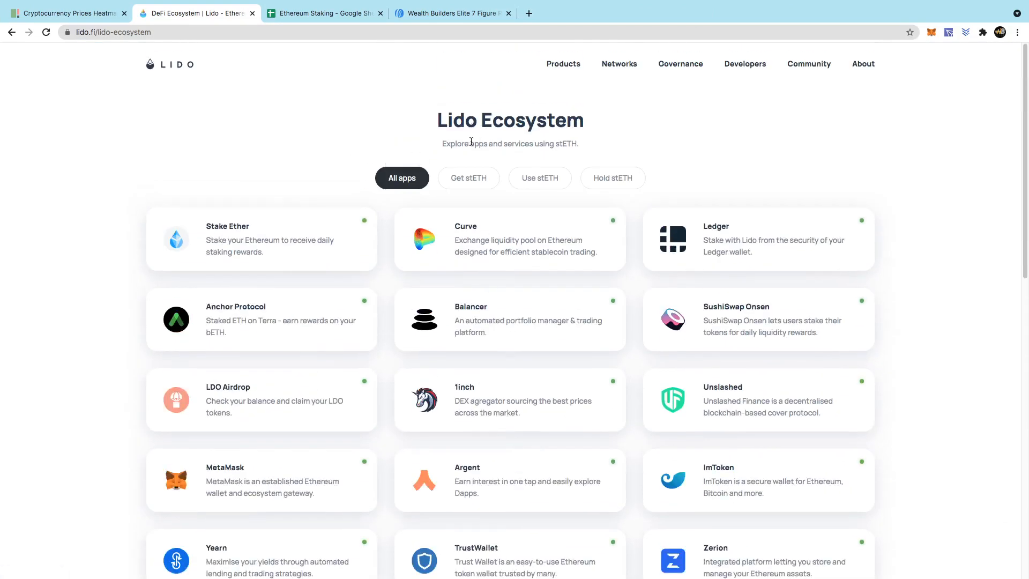
left_click_drag(443, 147, 580, 148)
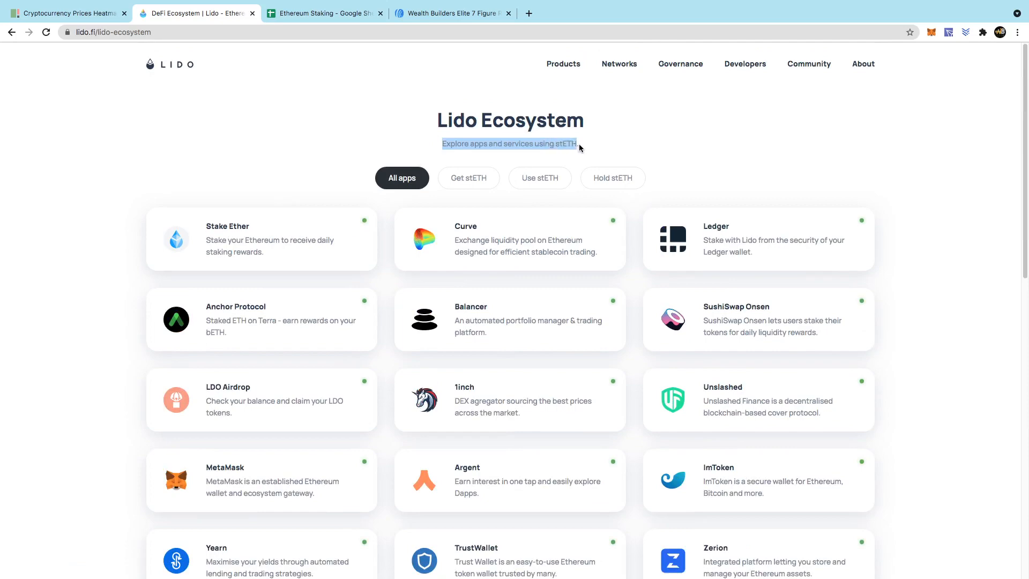
scroll(911, 302, "down", 5)
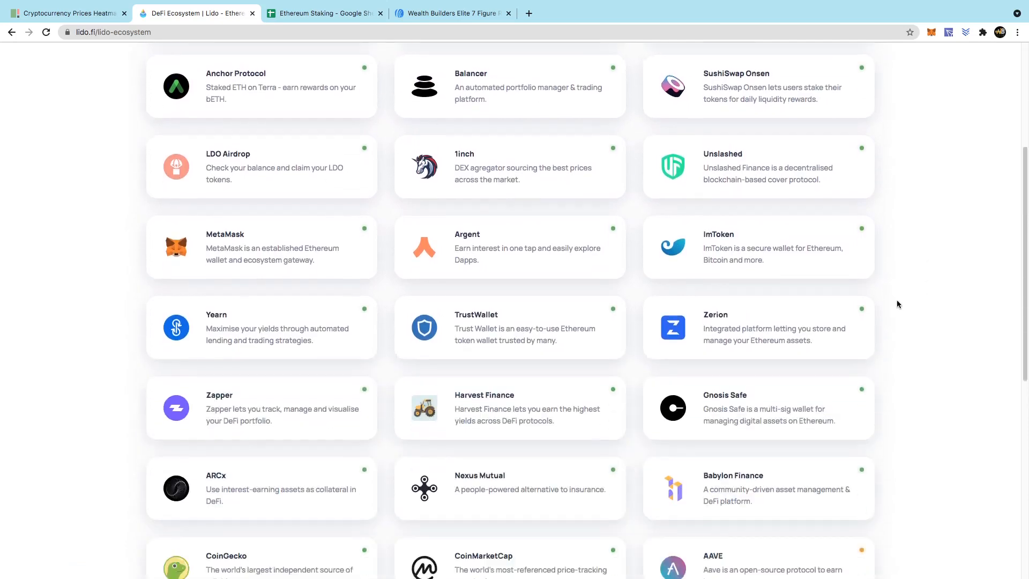
scroll(666, 308, "down", 5)
scroll(345, 315, "up", 10)
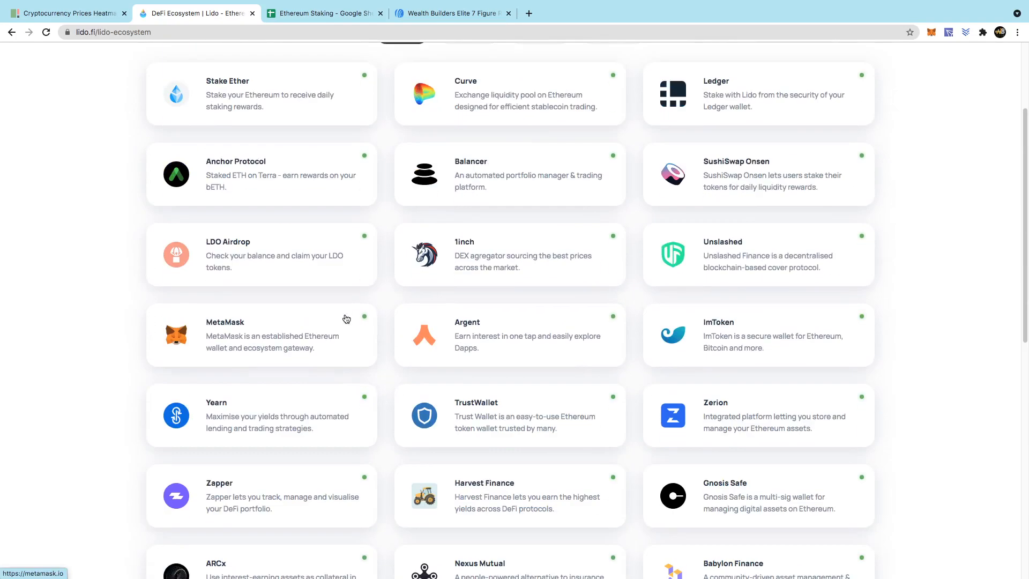
Step: Compare the Lido ecosystem apps under the Get stETH, Use stETH and Hold stETH filters, ending on Hold stETH
left_click(469, 178)
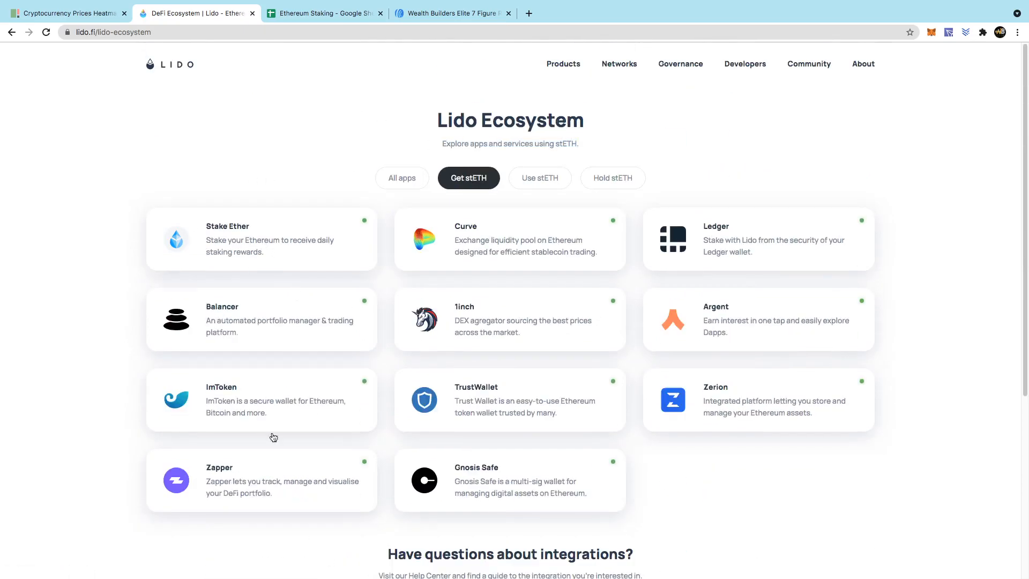
left_click(535, 187)
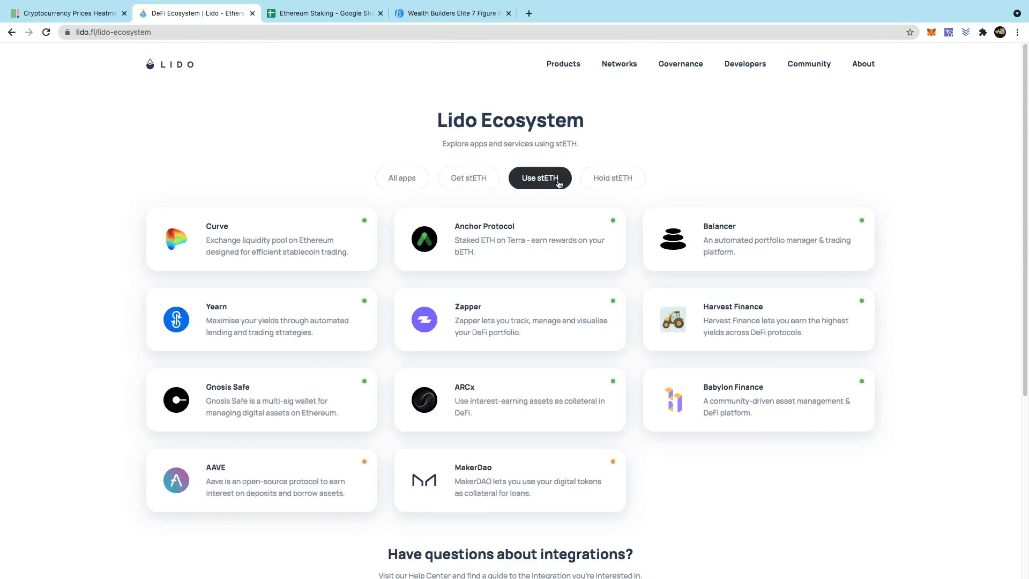
left_click(589, 182)
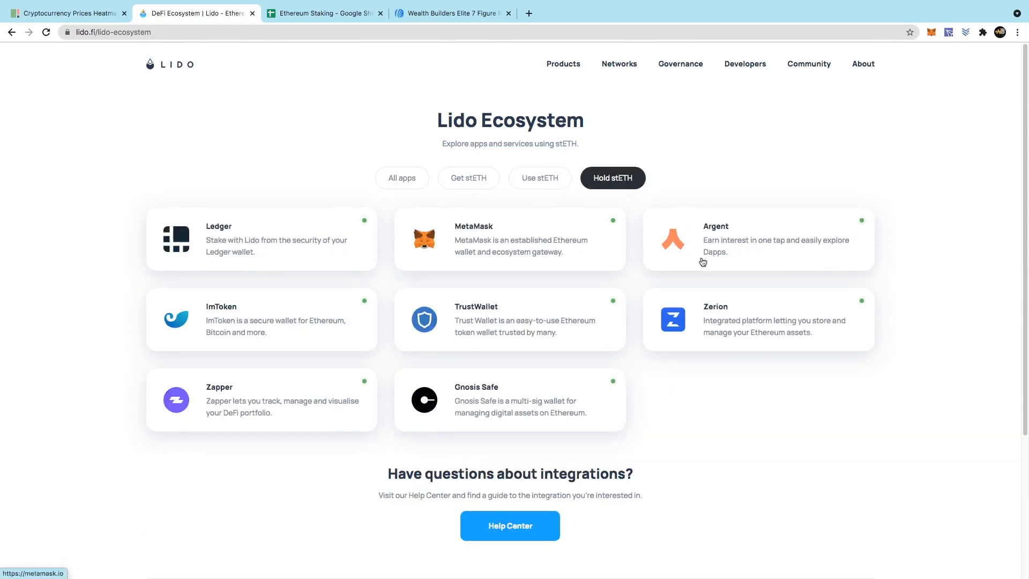
left_click(407, 177)
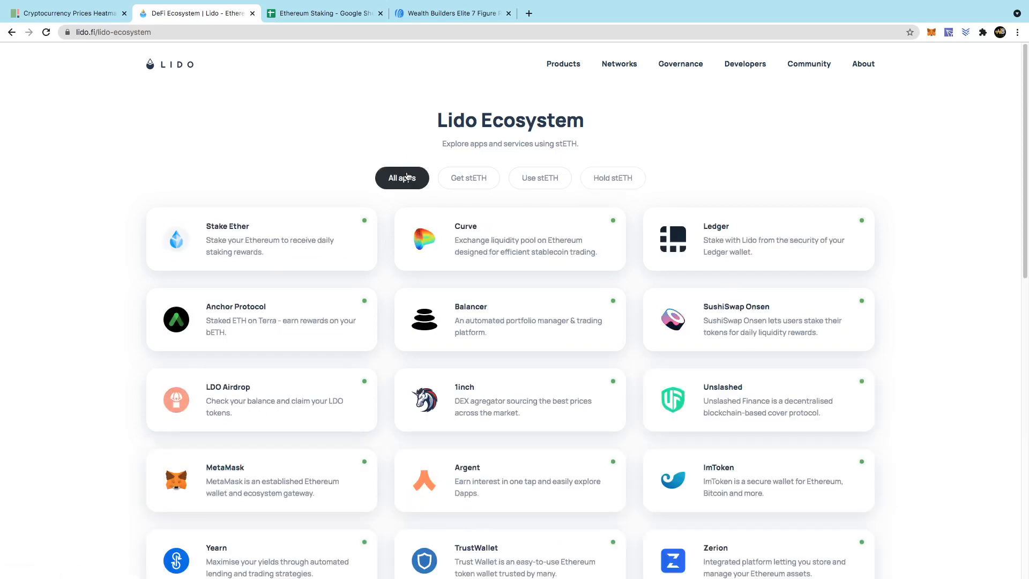
left_click(452, 185)
left_click(533, 182)
left_click(632, 180)
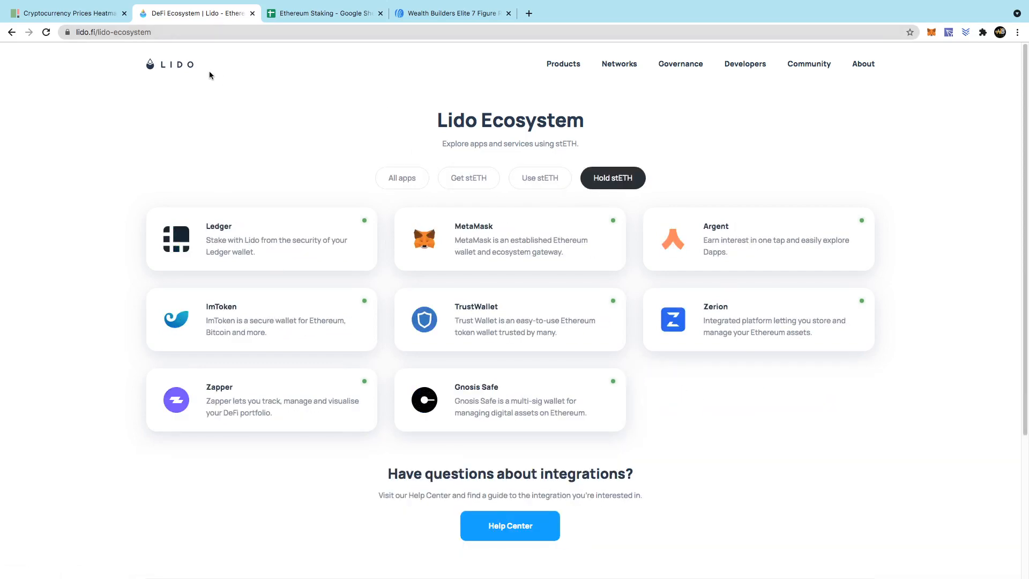
Step: Go back from the Lido ecosystem page to the Liquid Ethereum Staking page
left_click(11, 32)
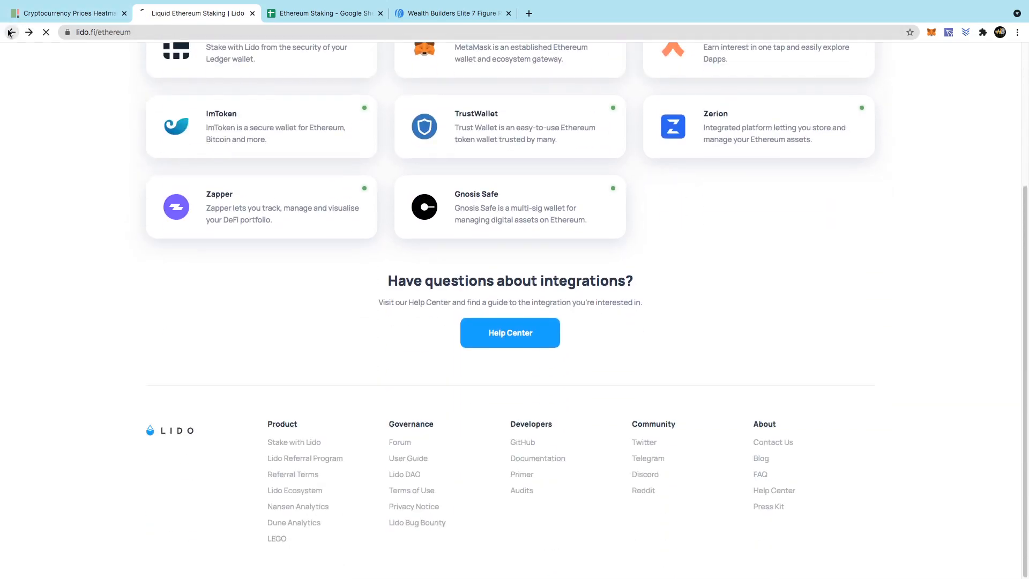
left_click(12, 32)
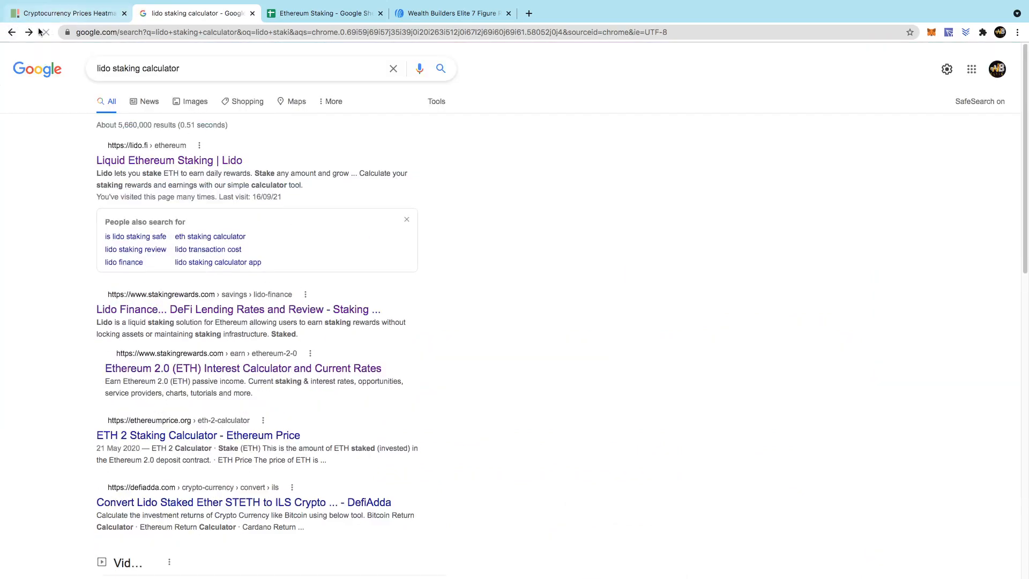
left_click(28, 33)
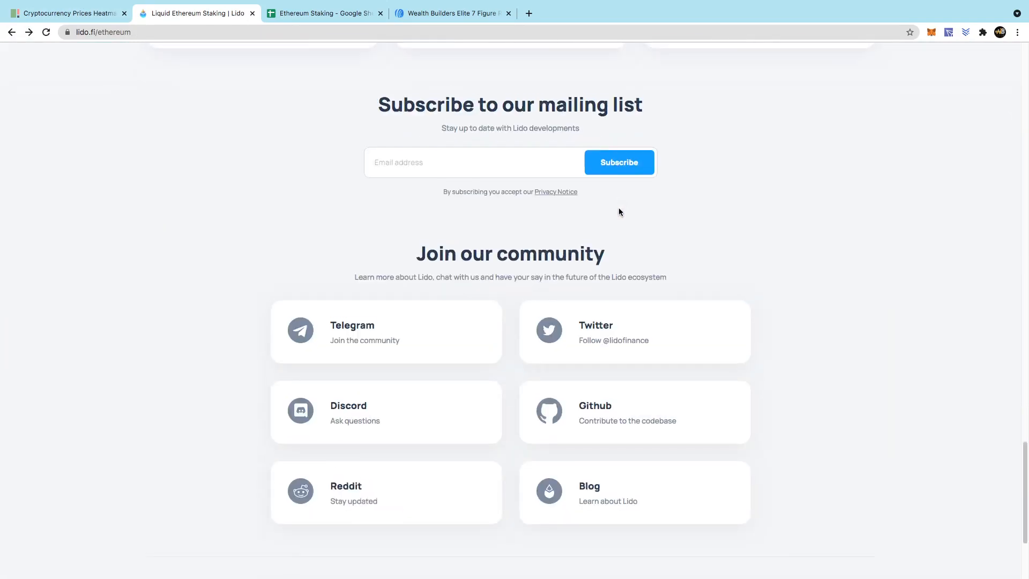
Step: Set the amount in Lido's Rewards Calculator to 6.0788 ETH to estimate the staking earnings
scroll(616, 211, "up", 20)
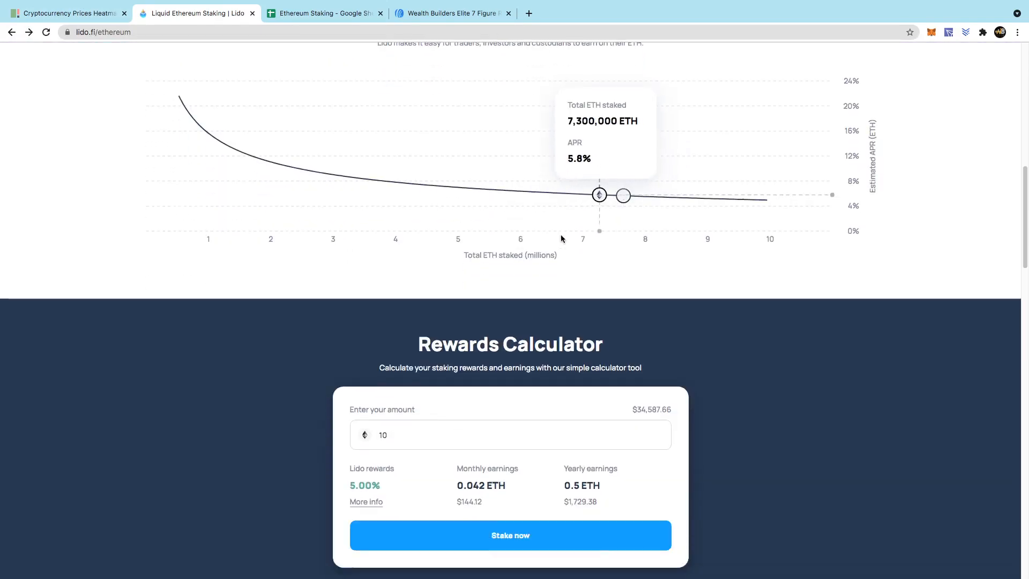
scroll(560, 239, "down", 1)
left_click_drag(416, 433, 371, 427)
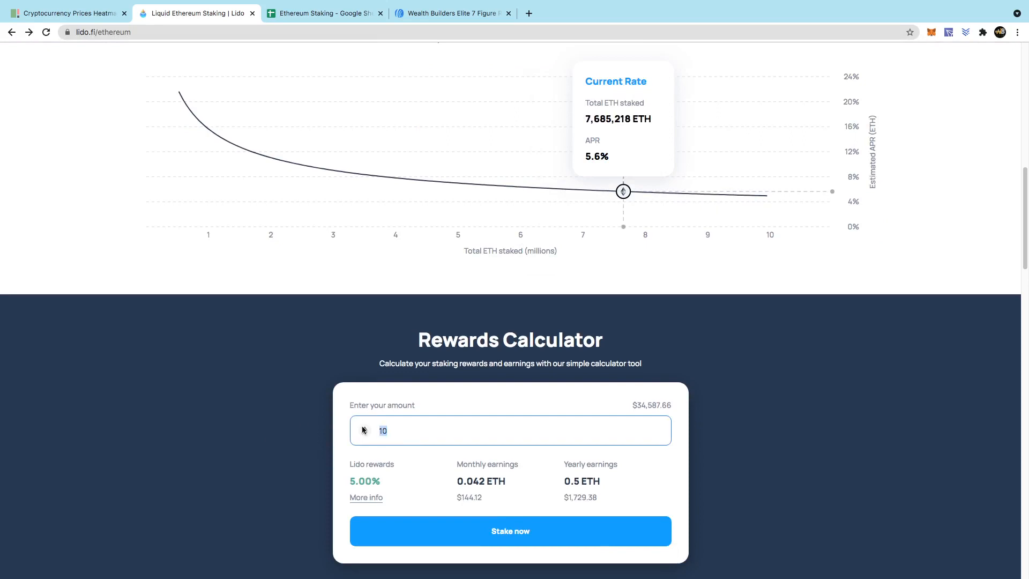
type("6.")
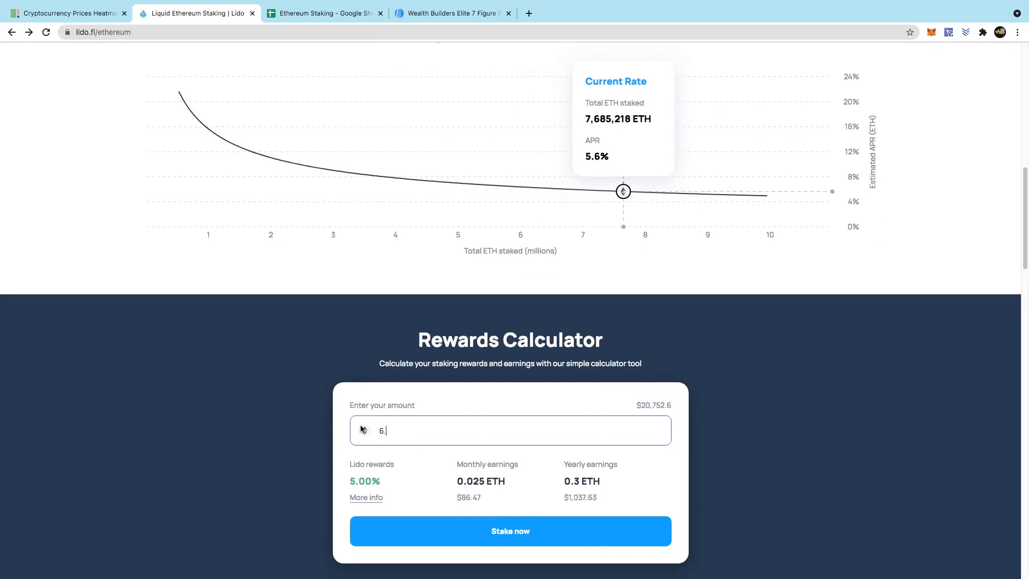
type("0788")
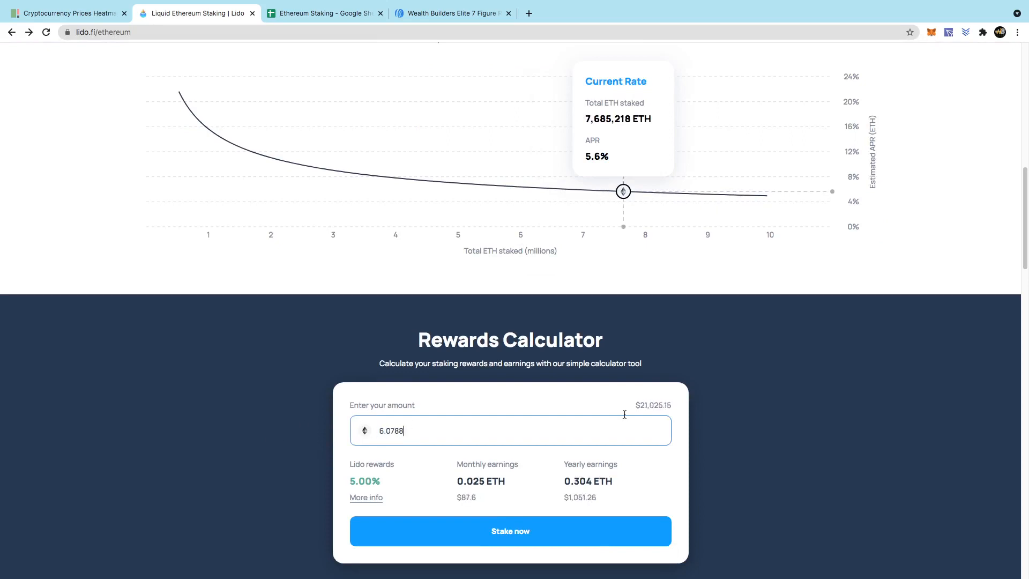
left_click(849, 439)
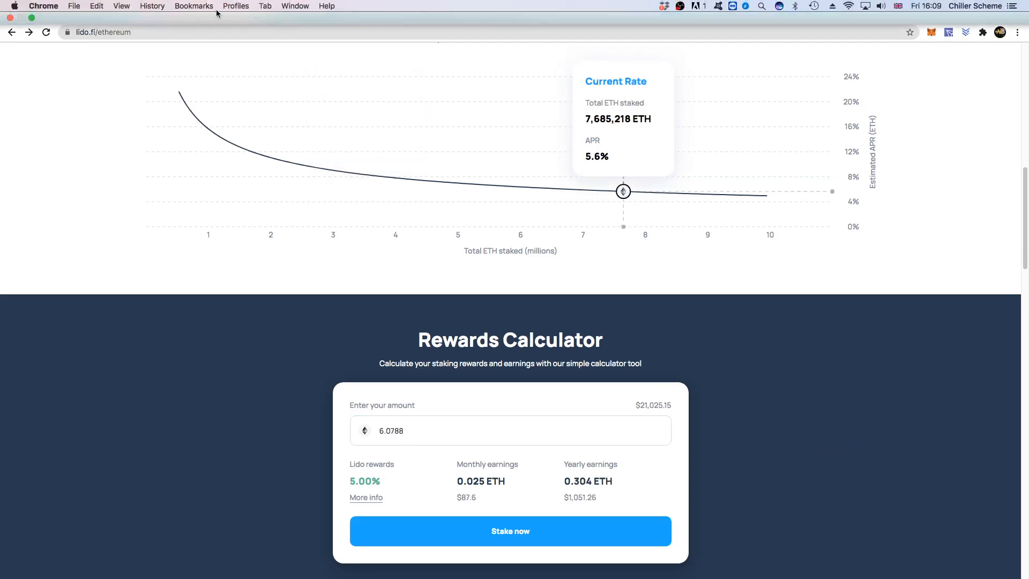
Step: Check the Ethereum price on the COIN360 heatmap, and review the yearly projections in the Ethereum Staking spreadsheet
left_click(69, 37)
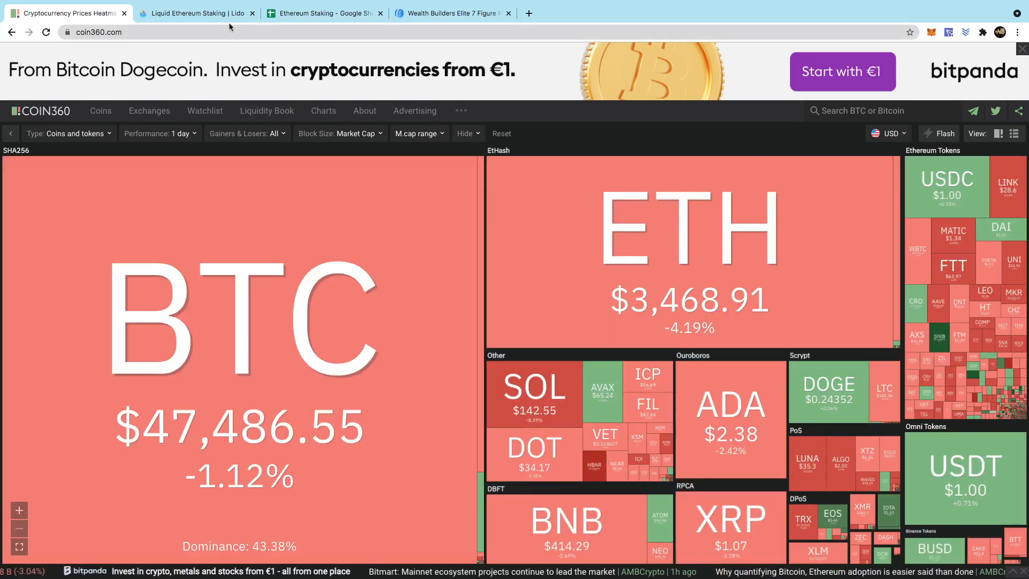
left_click(292, 13)
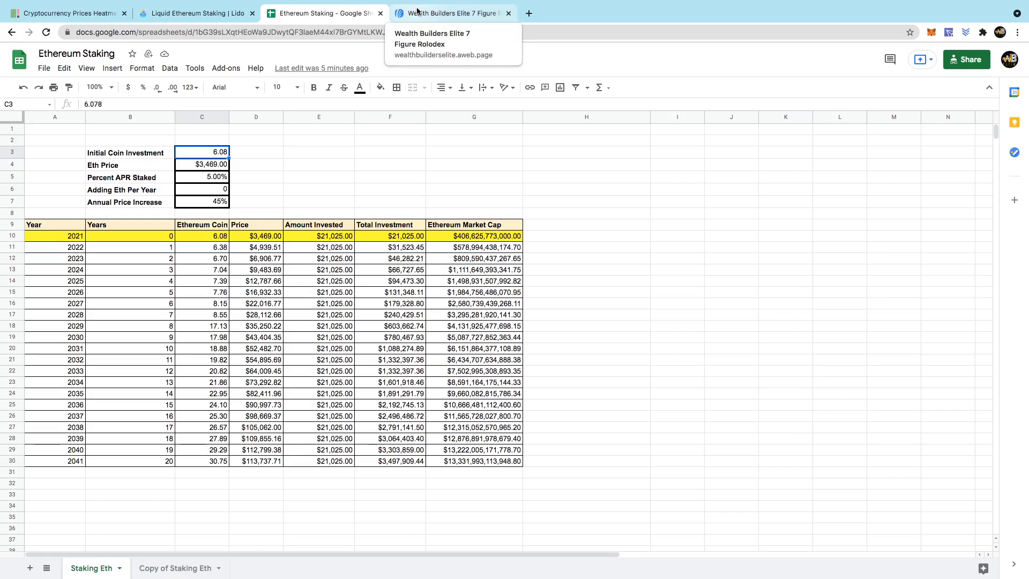
Step: Search Google for "ether burn" in a new tab and open the Watch The Burn site
left_click(527, 14)
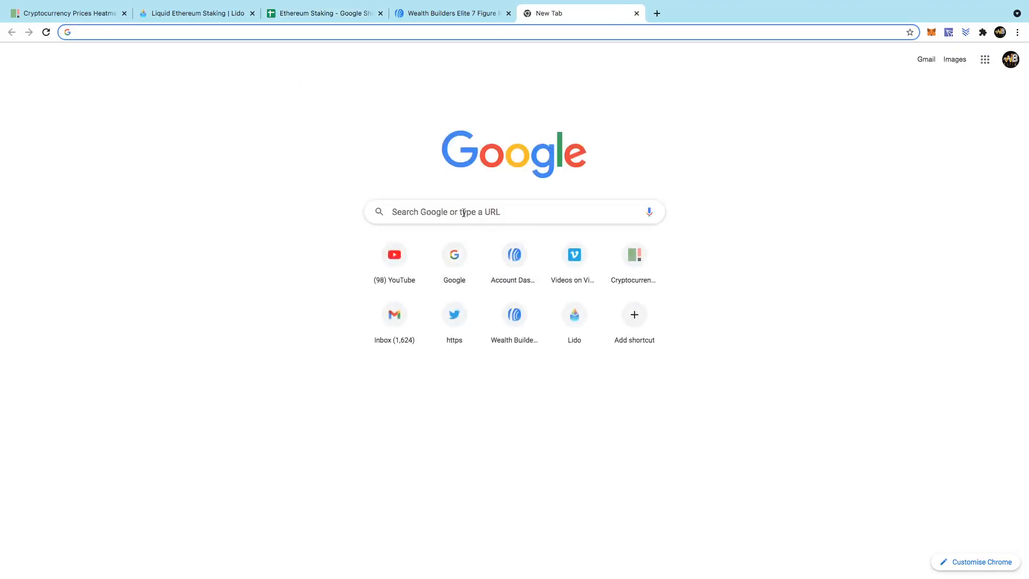
left_click(464, 217)
type("e")
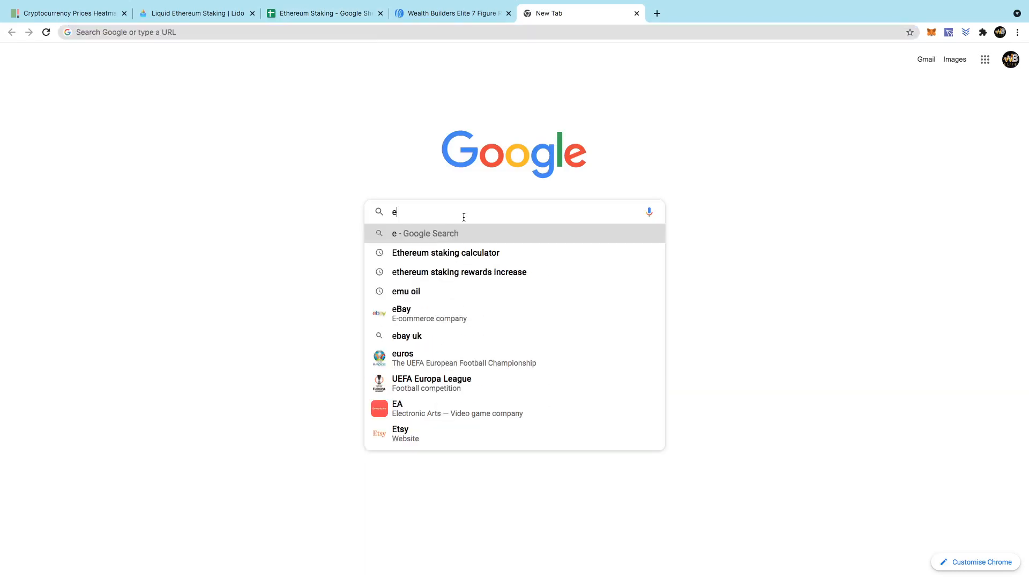
key("BackSpace")
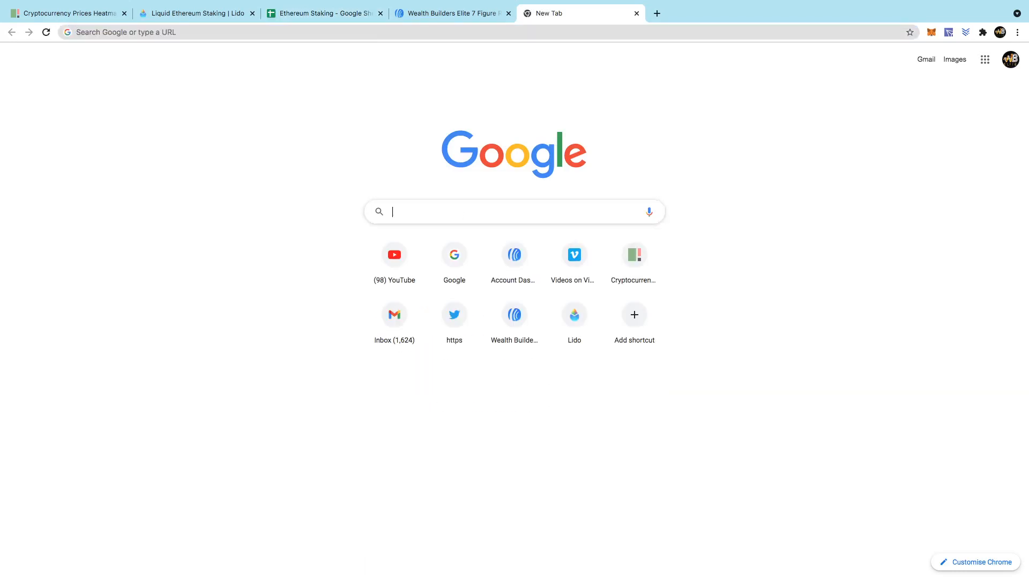
type("ether ")
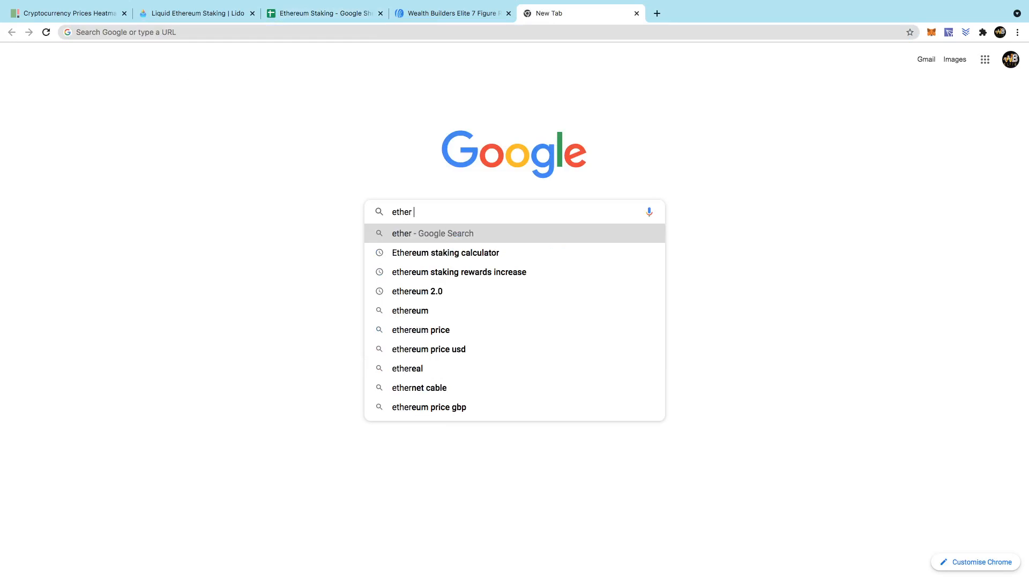
type("burn")
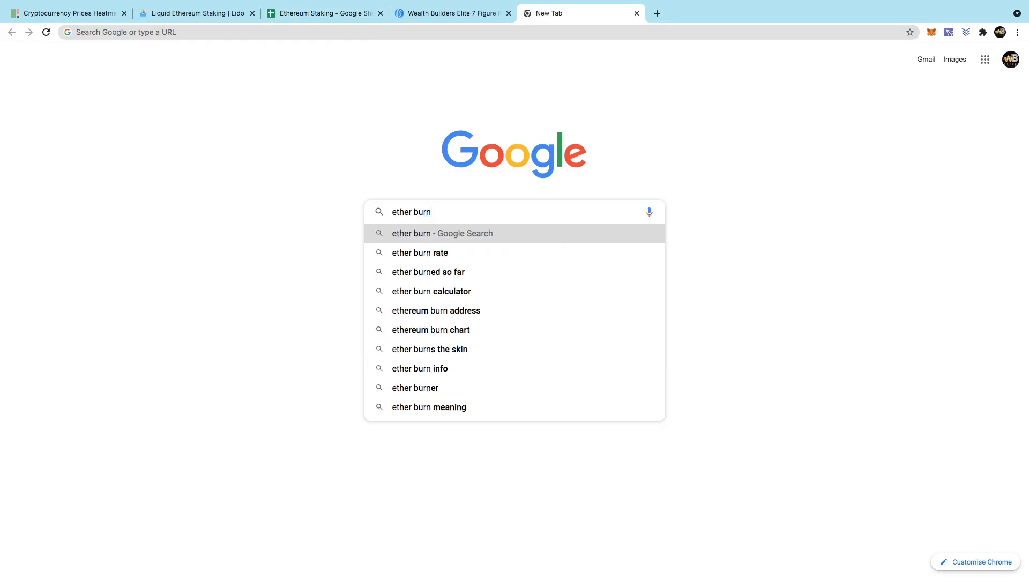
key("Return")
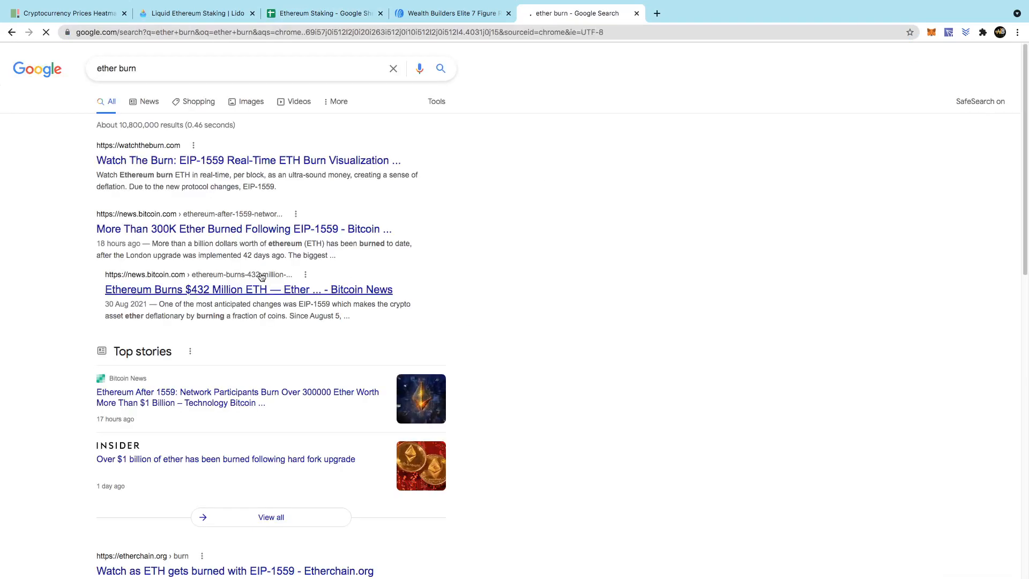
left_click(187, 162)
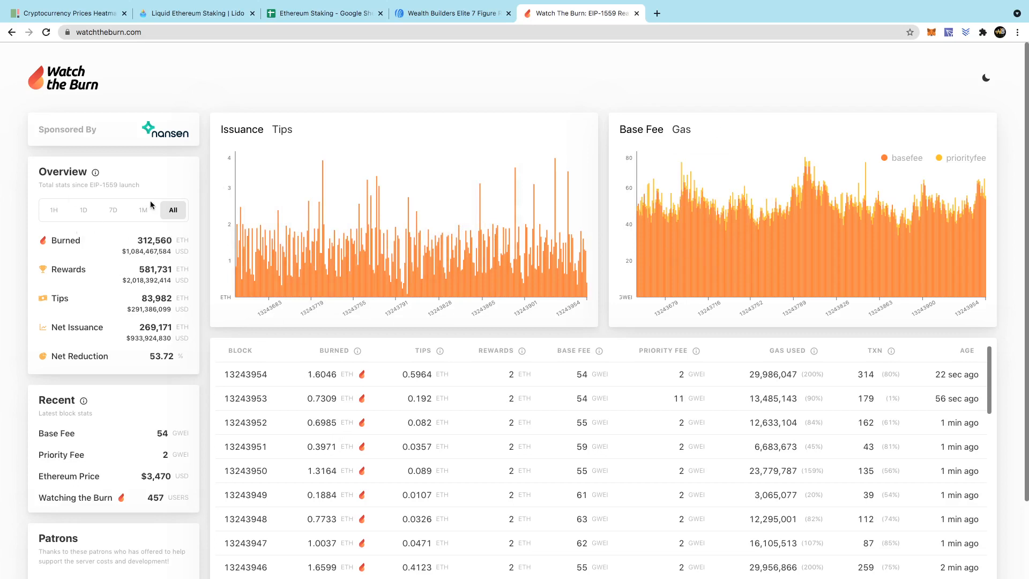
Step: Compare the ETH burned overview for the 1H, 1D, 7D and 1M periods, ending on All
left_click(53, 210)
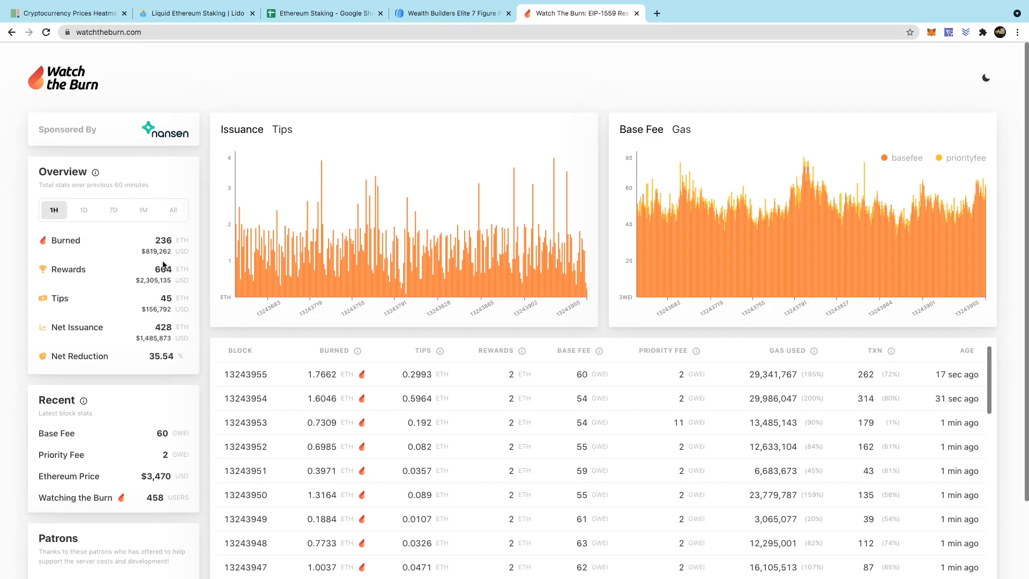
left_click(83, 210)
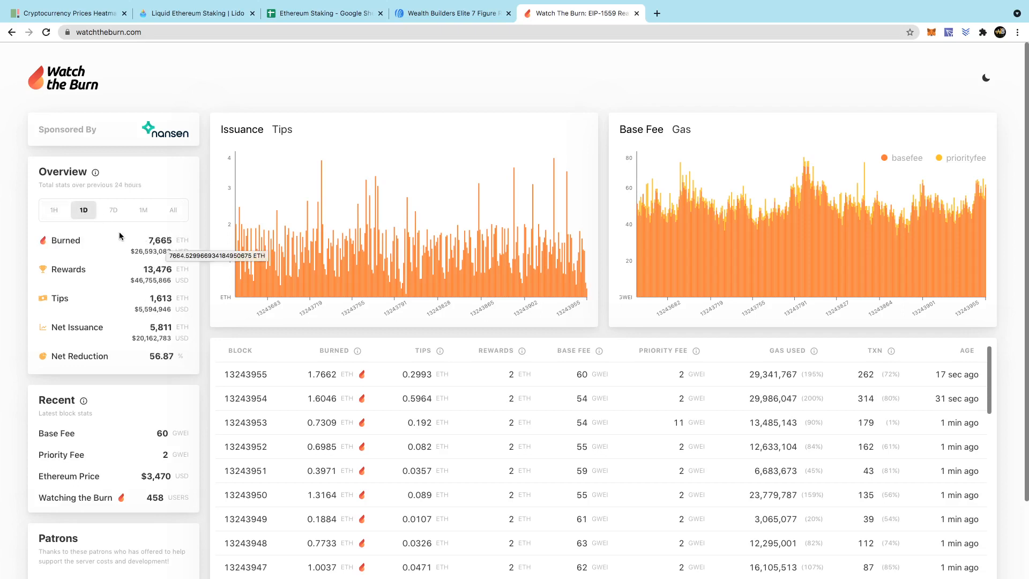
left_click(114, 211)
left_click(141, 213)
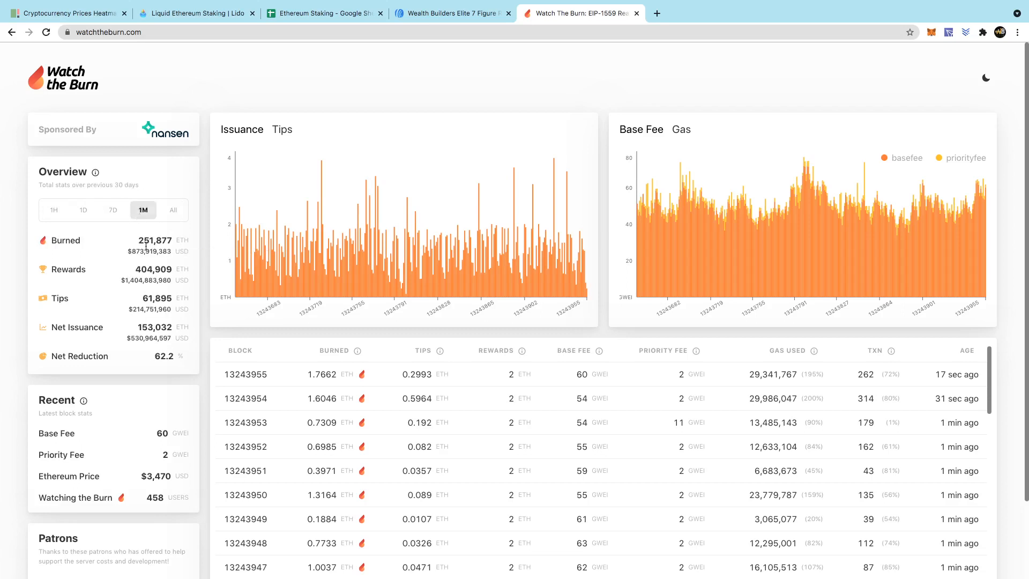
mouse_move(140, 242)
left_mouse_down()
mouse_move(196, 243)
mouse_move(172, 249)
left_mouse_up()
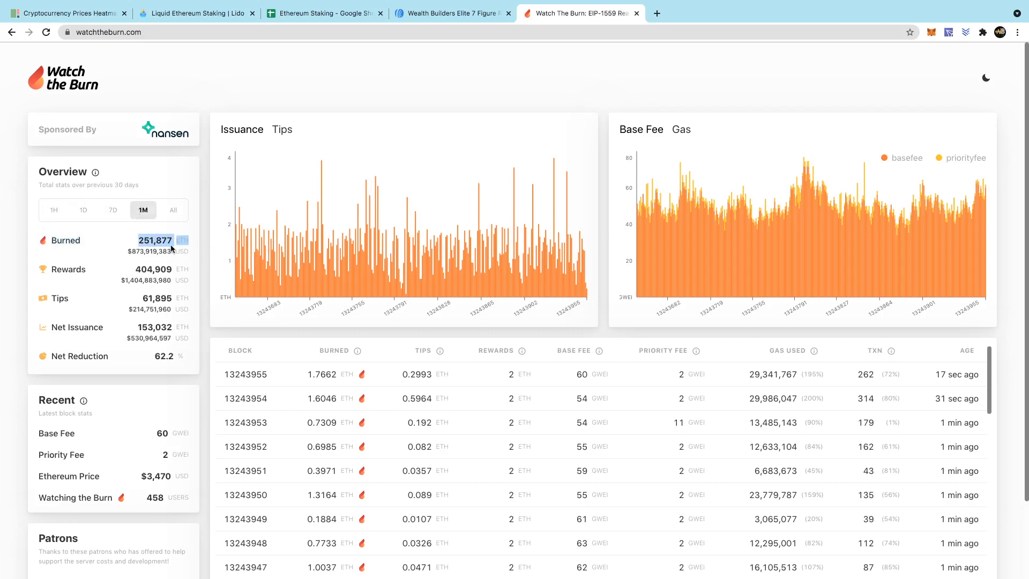
left_click(173, 210)
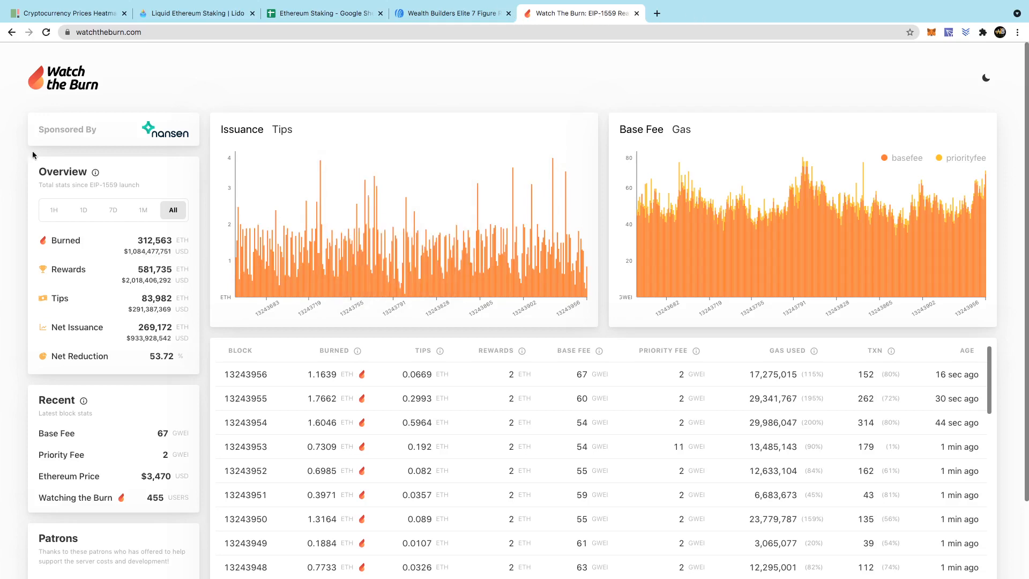
Step: Search for "eip 1559" in a new tab and read the ConsenSys article on how it will change Ethereum
left_click(658, 12)
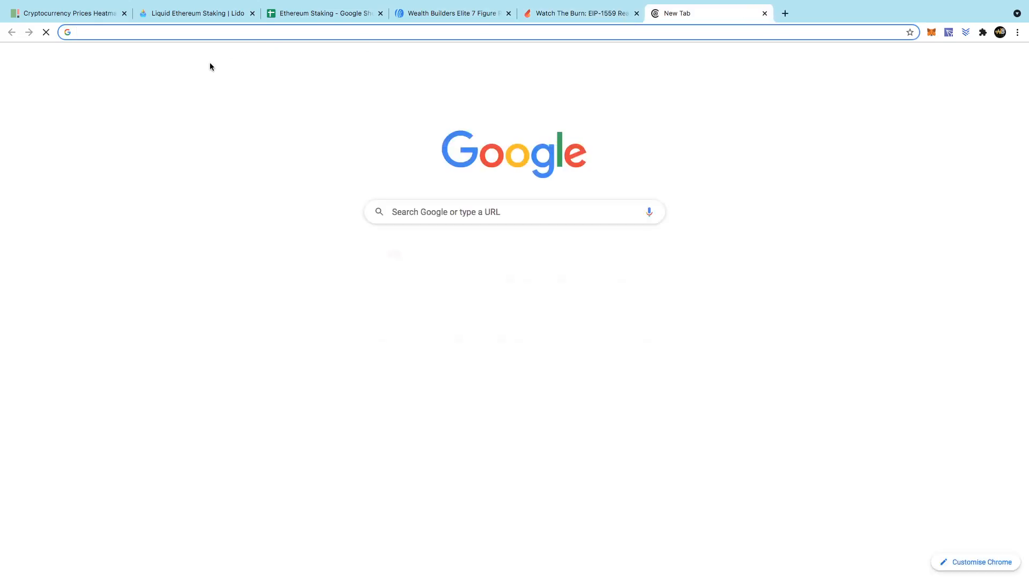
type("eip")
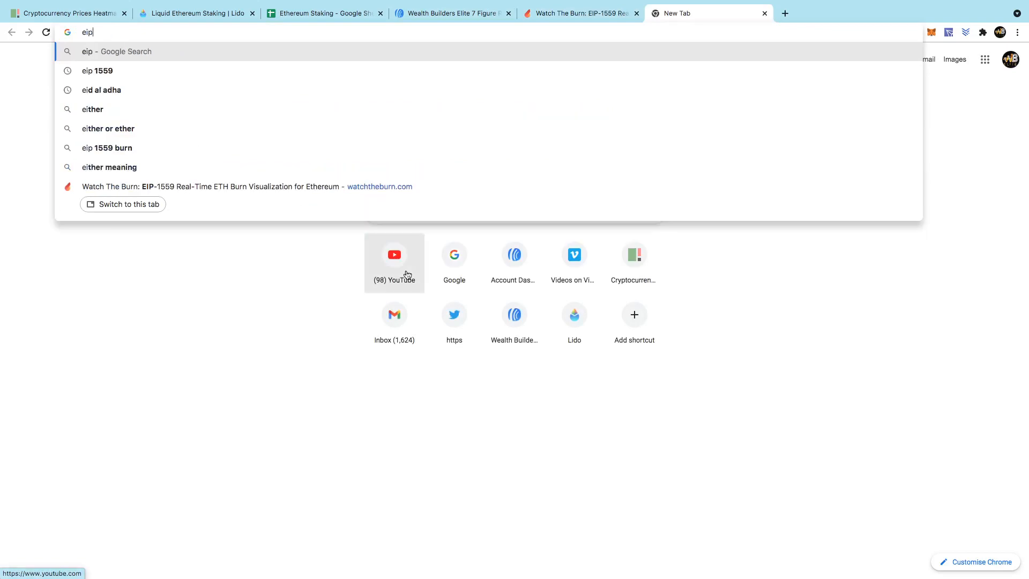
left_click(111, 68)
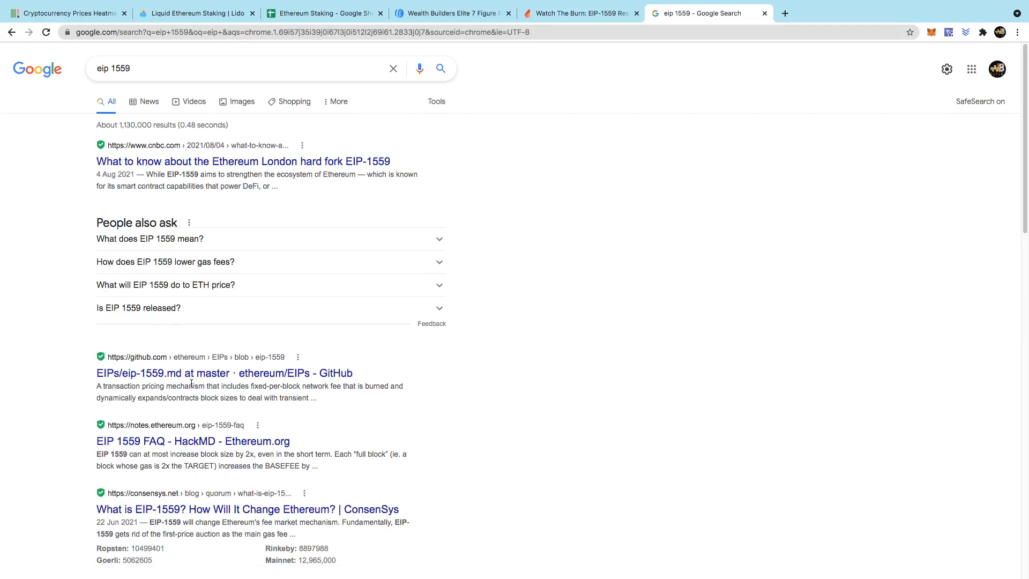
left_click(213, 509)
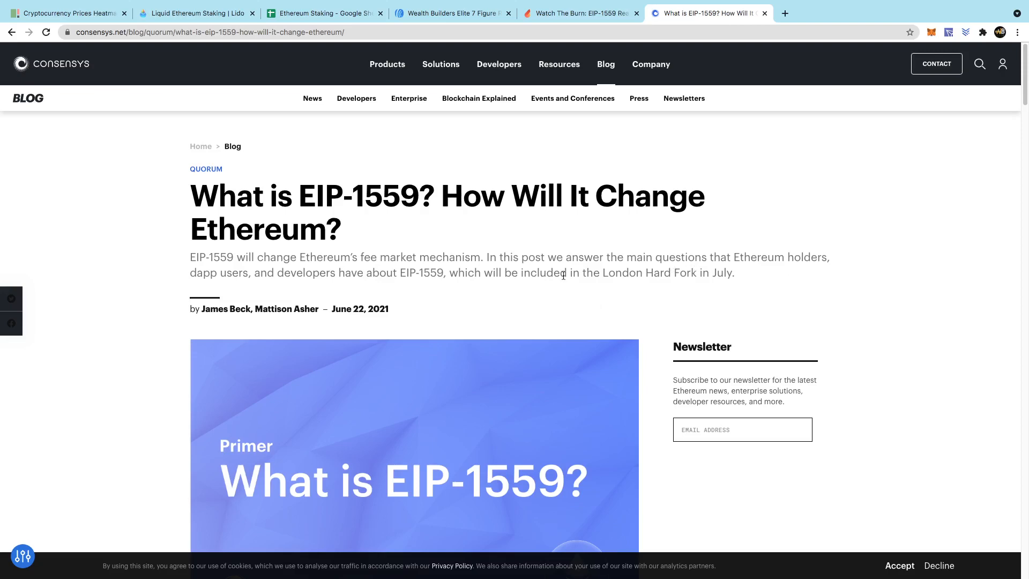
scroll(525, 270, "down", 8)
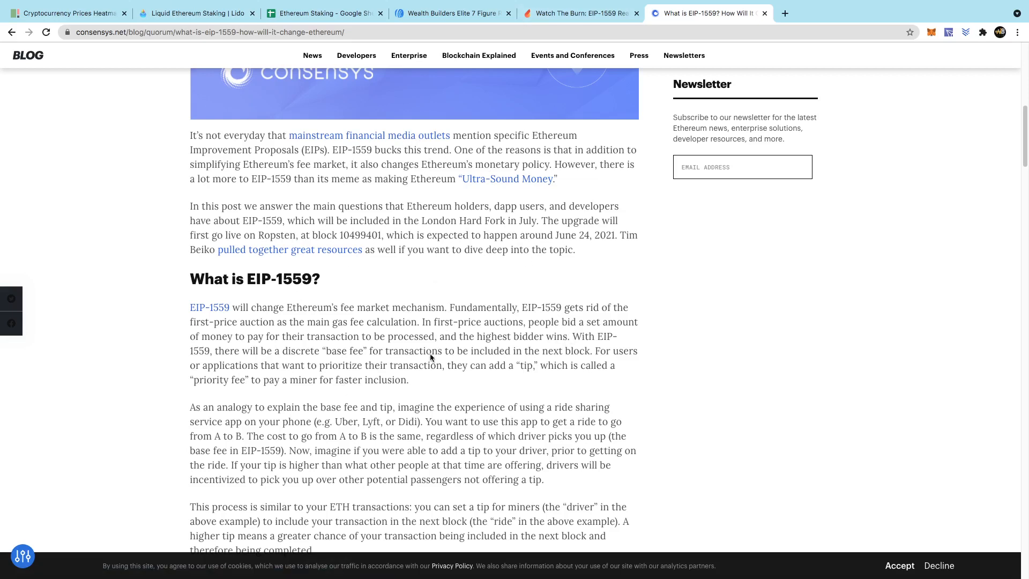
Step: Recheck the burn statistics, and close the ConsenSys article and Watch The Burn tabs
left_click(584, 13)
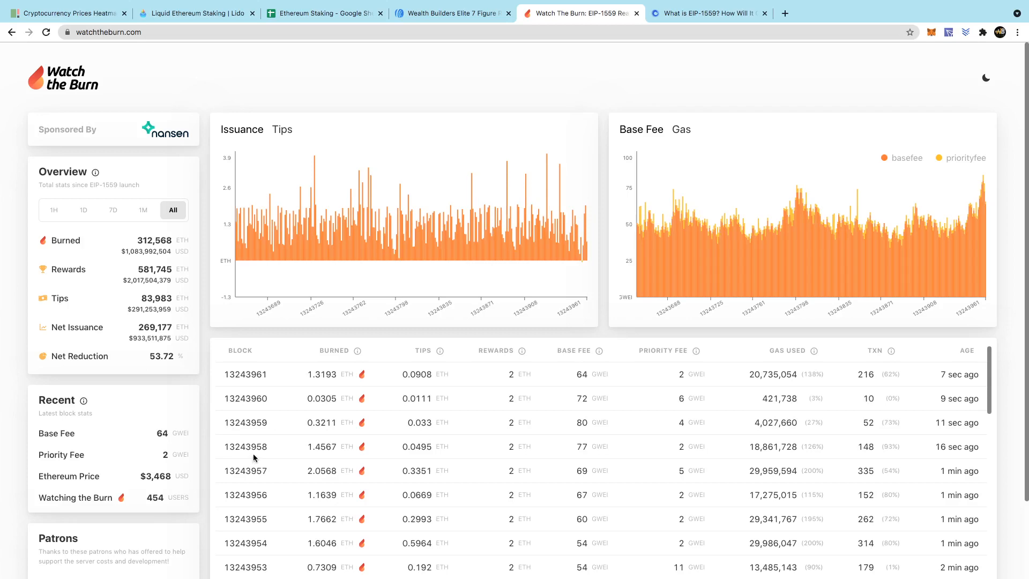
left_click(749, 16)
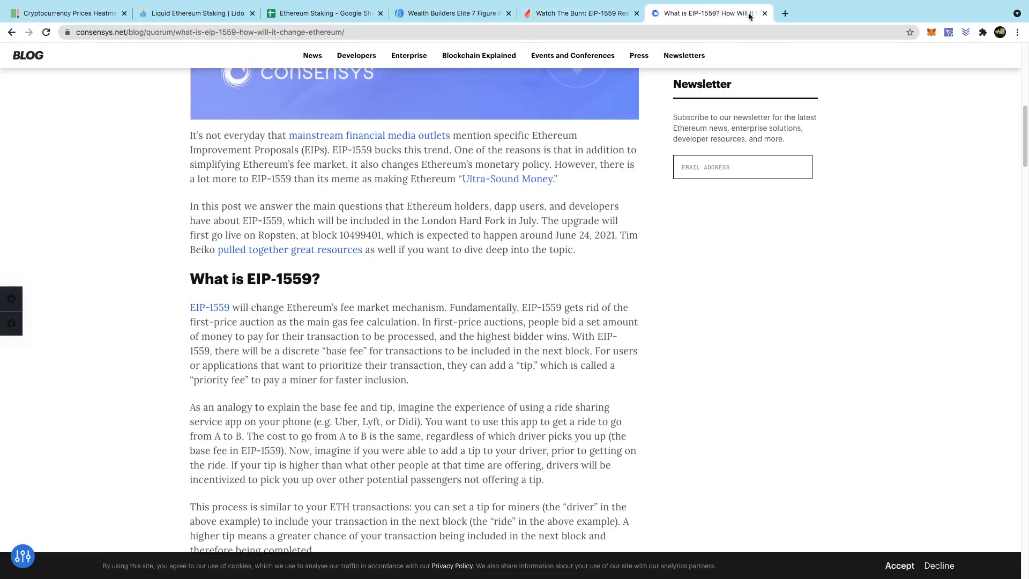
left_click(765, 14)
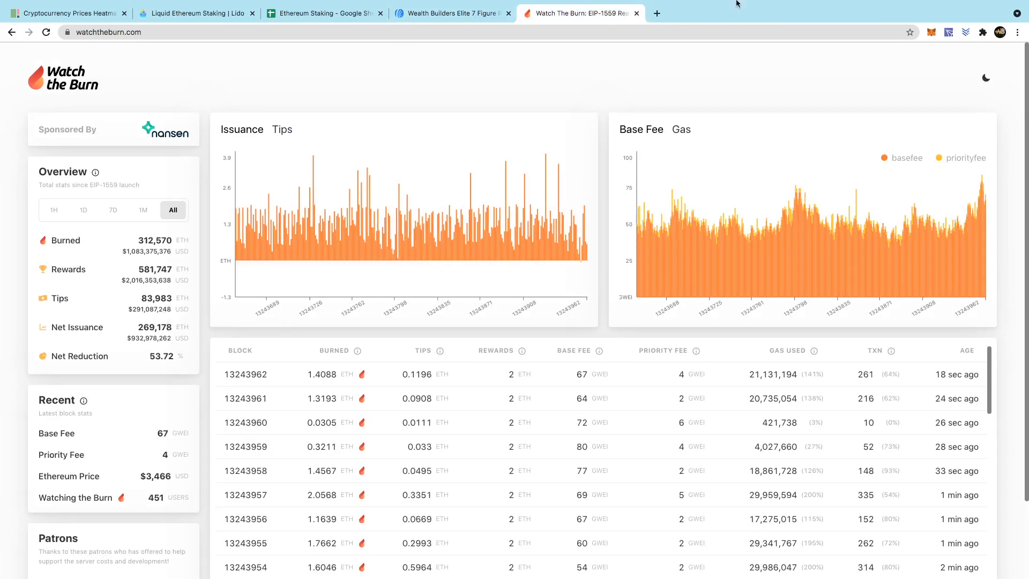
mouse_move(499, 6)
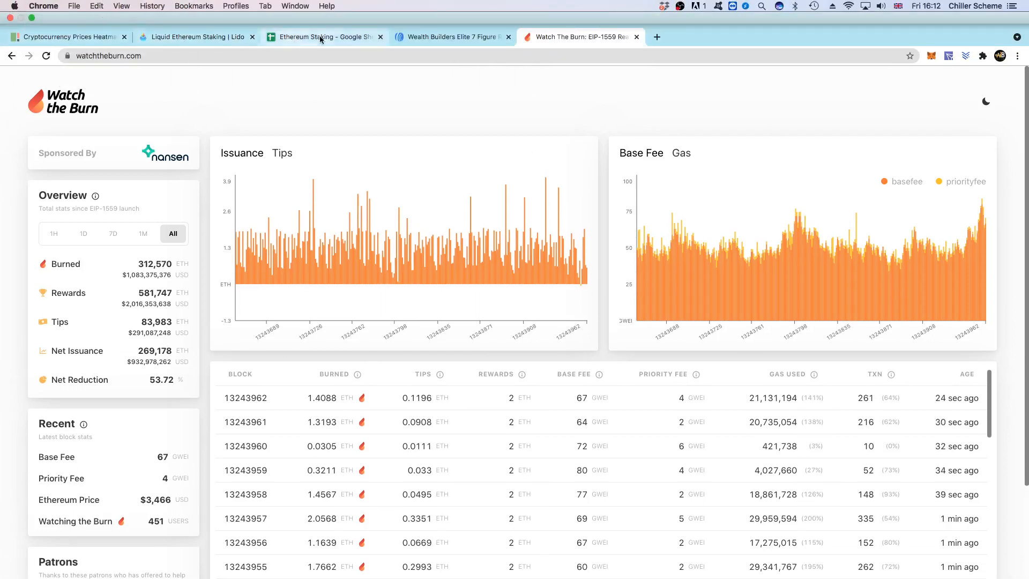
left_click(637, 36)
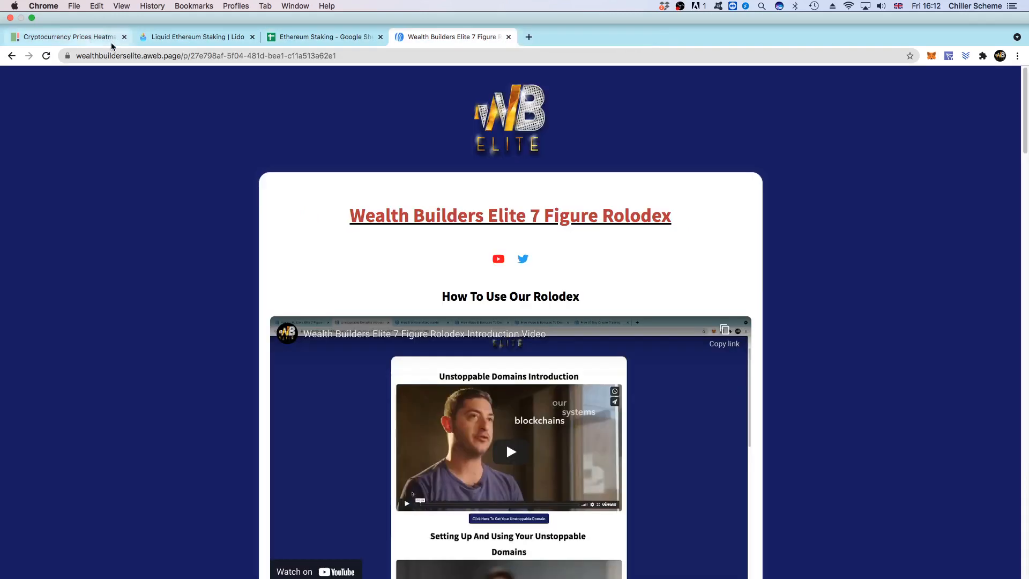
Step: Review the Ethereum Staking spreadsheet, and examine the monthly earnings, yearly earnings and dollar value in Lido's Rewards Calculator
left_click(299, 38)
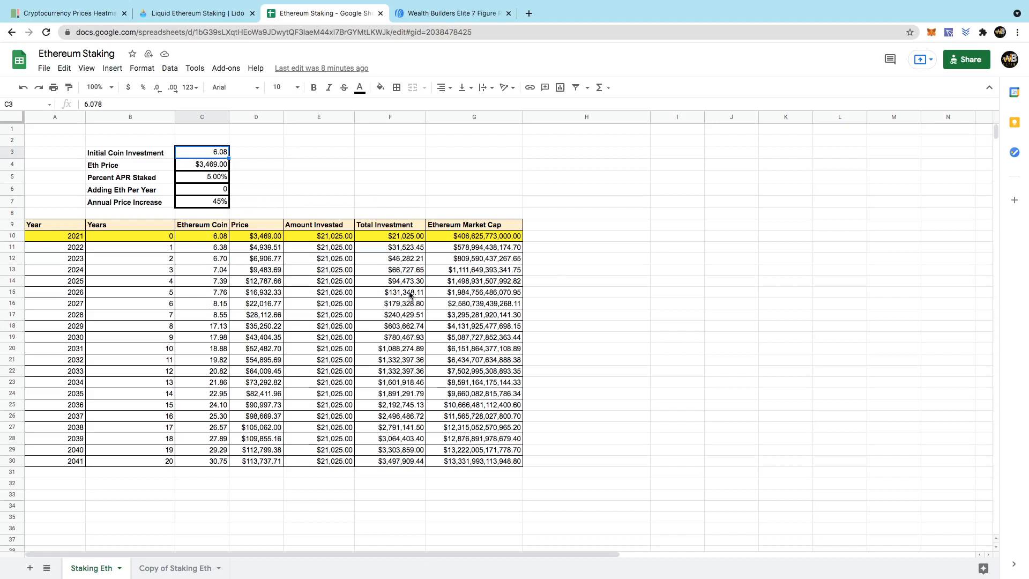
left_click(173, 10)
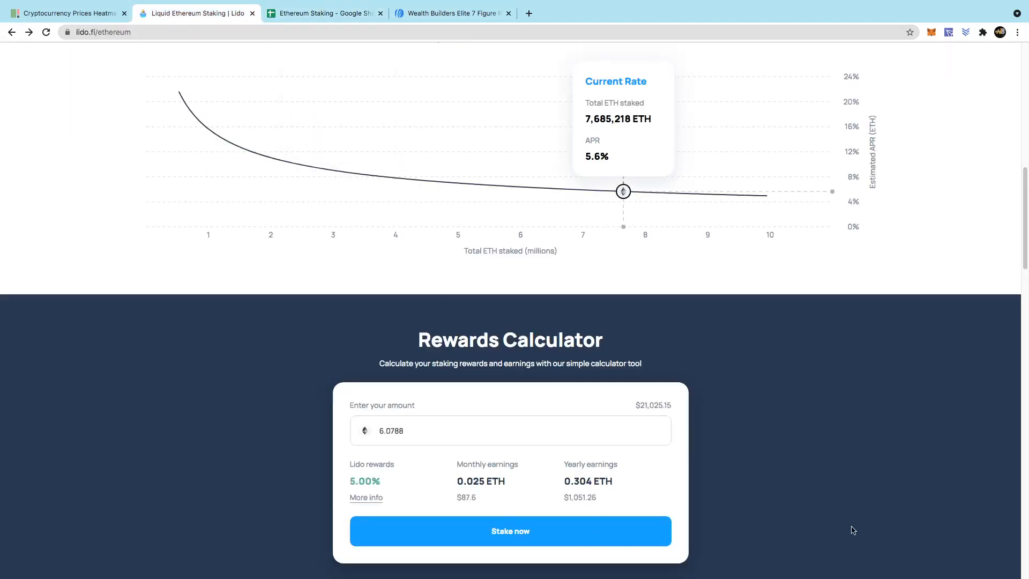
triple_click(477, 498)
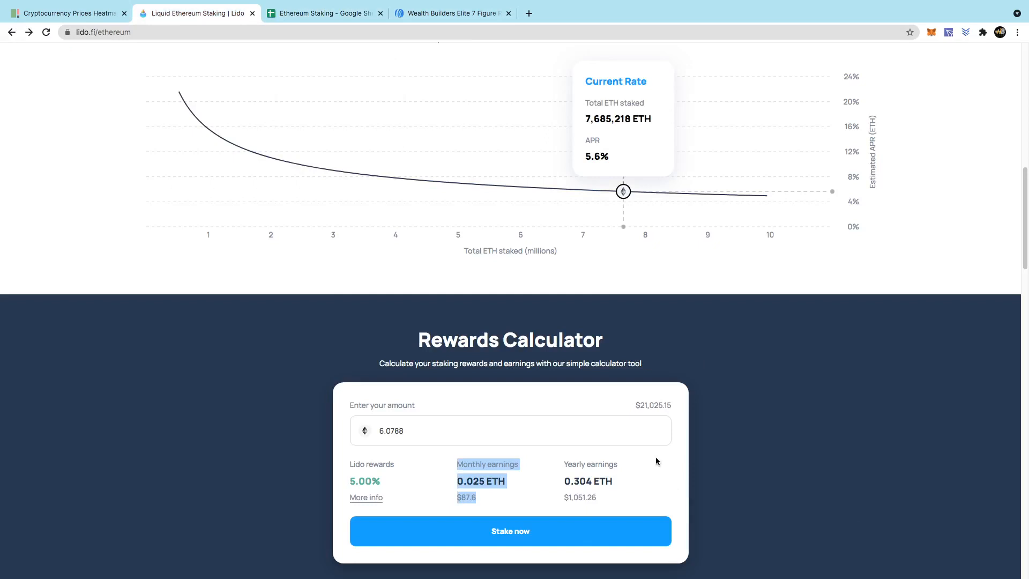
left_click_drag(656, 461, 588, 401)
left_click(670, 471)
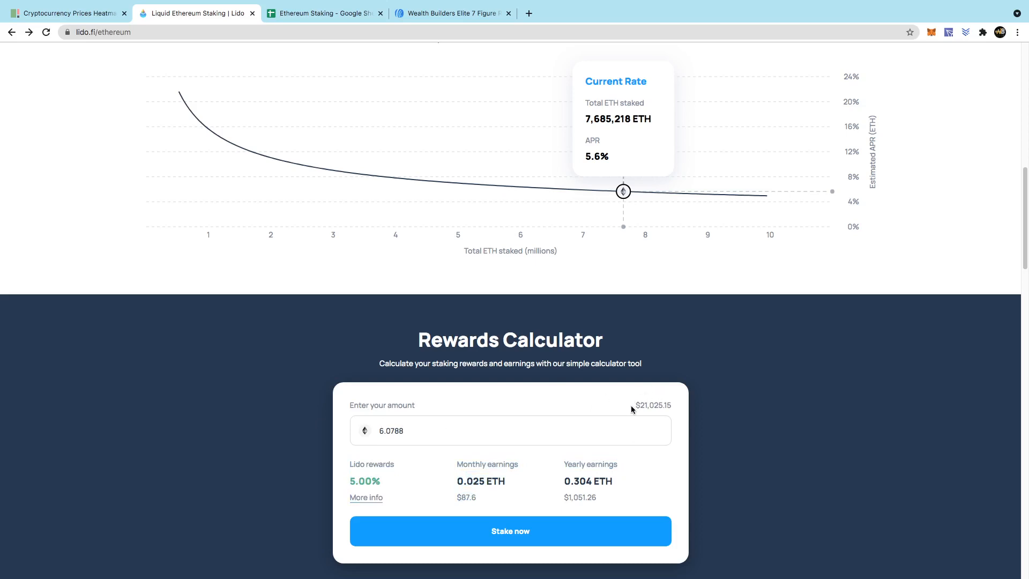
left_click_drag(633, 405, 667, 406)
Step: Set the staking amount in the Rewards Calculator to 60 ETH
left_click(428, 437)
left_click_drag(421, 437, 372, 433)
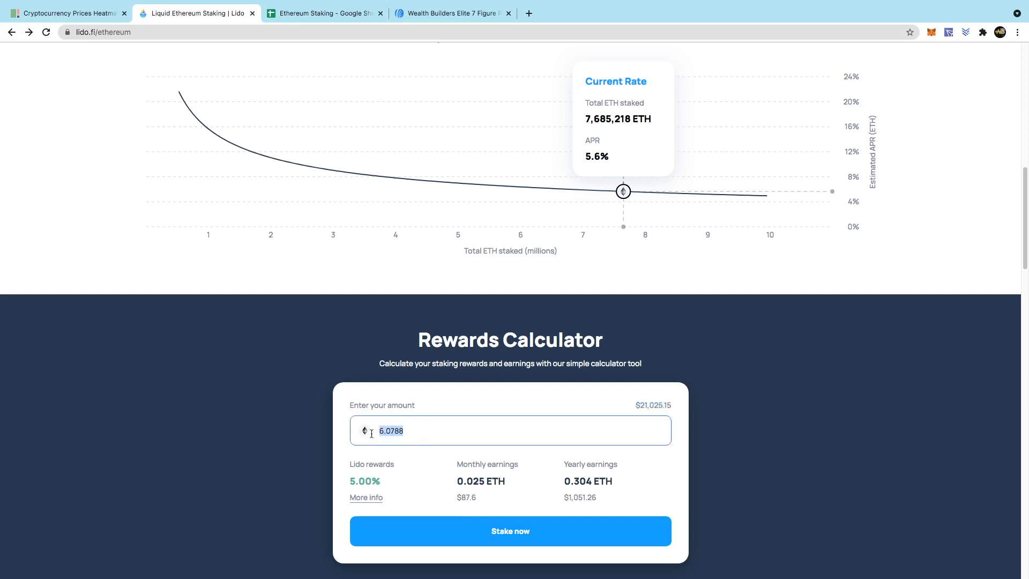
type("60")
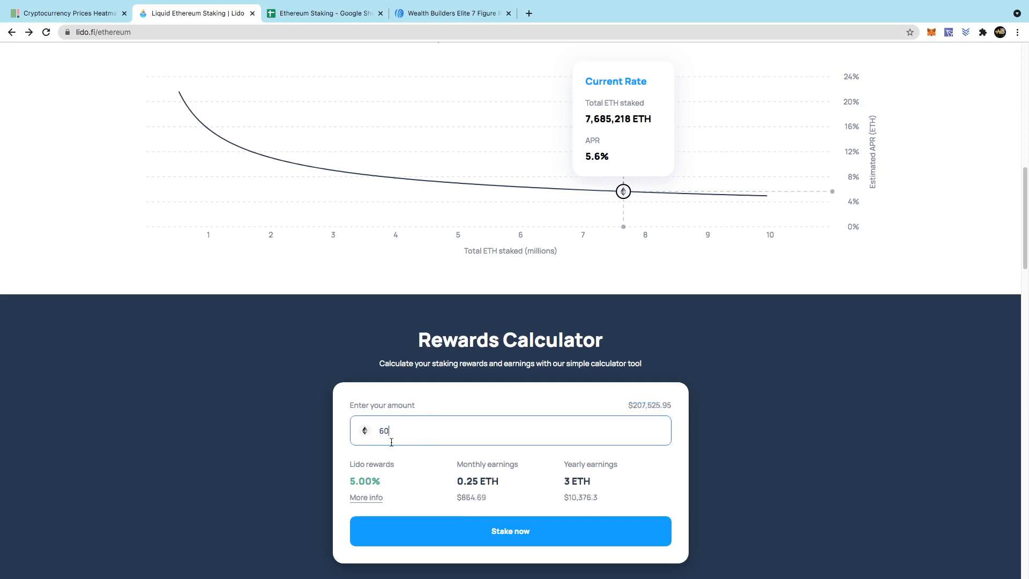
Step: Try staking amounts of 50 ETH and 40 ETH in Lido's Rewards Calculator
key("BackSpace")
key("BackSpace")
type("50")
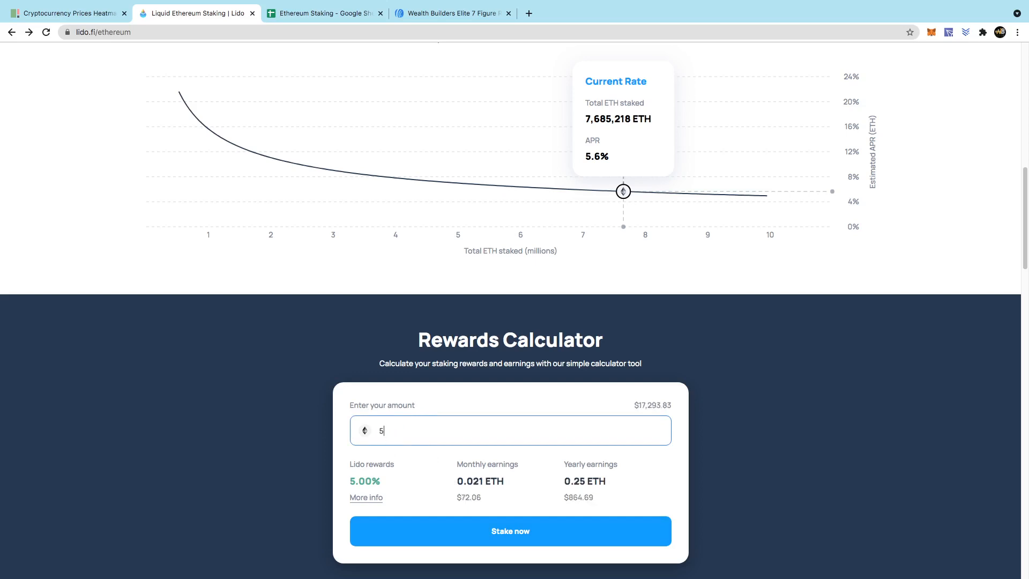
key("BackSpace")
key("BackSpace")
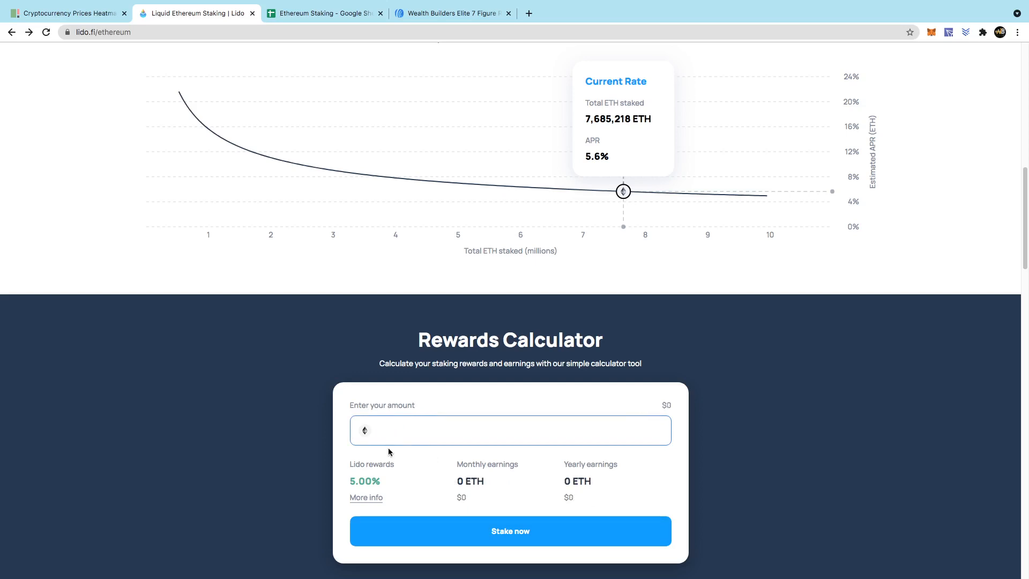
type("40")
key("BackSpace")
key("BackSpace")
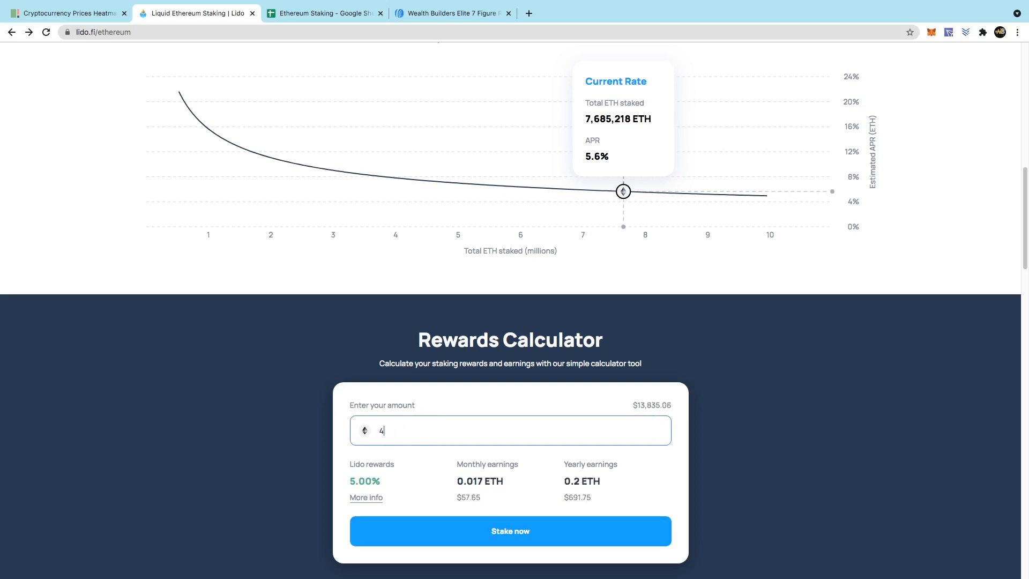
Step: Set the staking amount in the Rewards Calculator to 37.9 ETH, trying 37, 39, 38 and 37.5 ETH on the way
type("3")
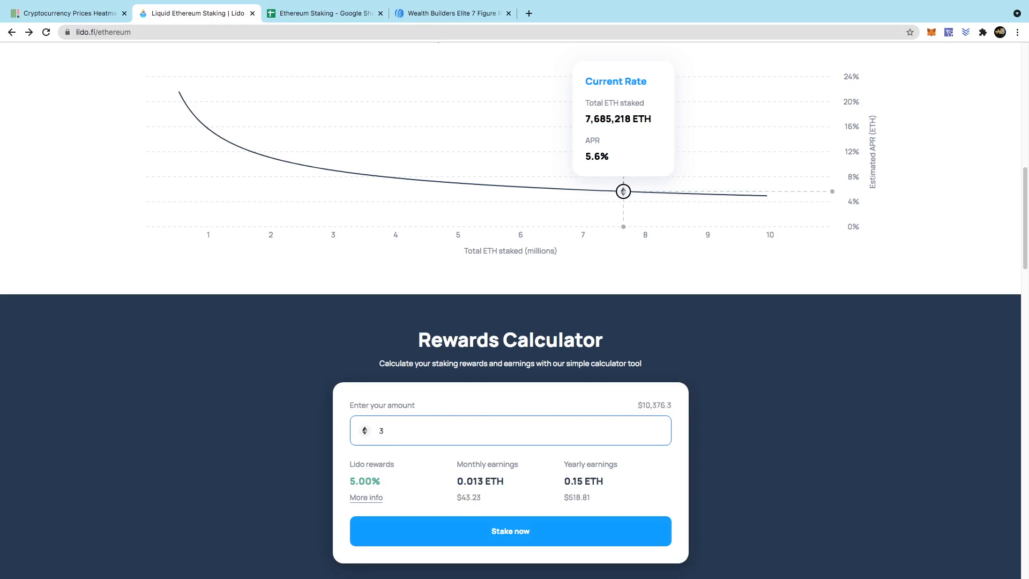
type("7")
key("BackSpace")
type("9")
key("BackSpace")
type("8")
key("BackSpace")
type("7.5")
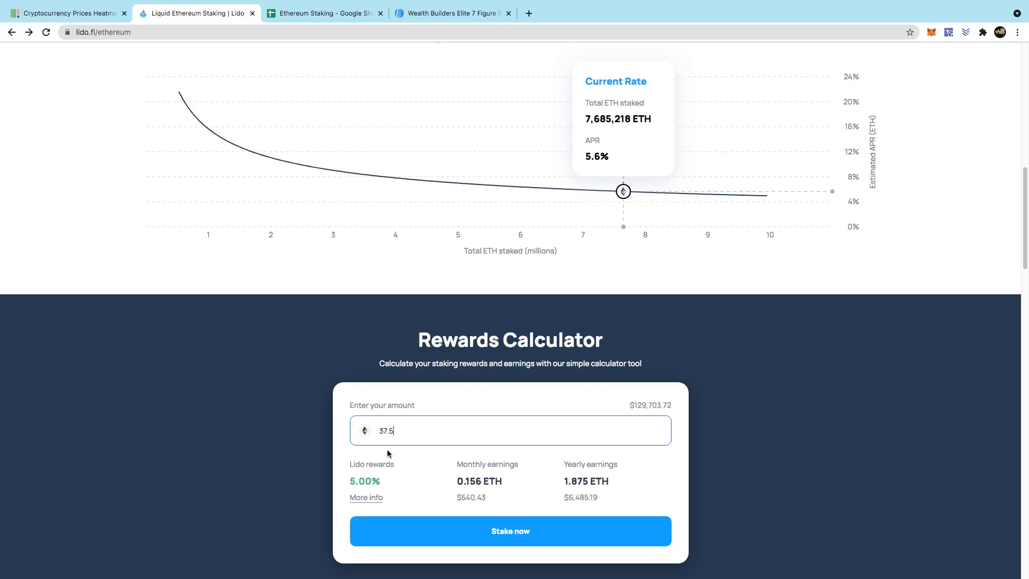
key("BackSpace")
type("9")
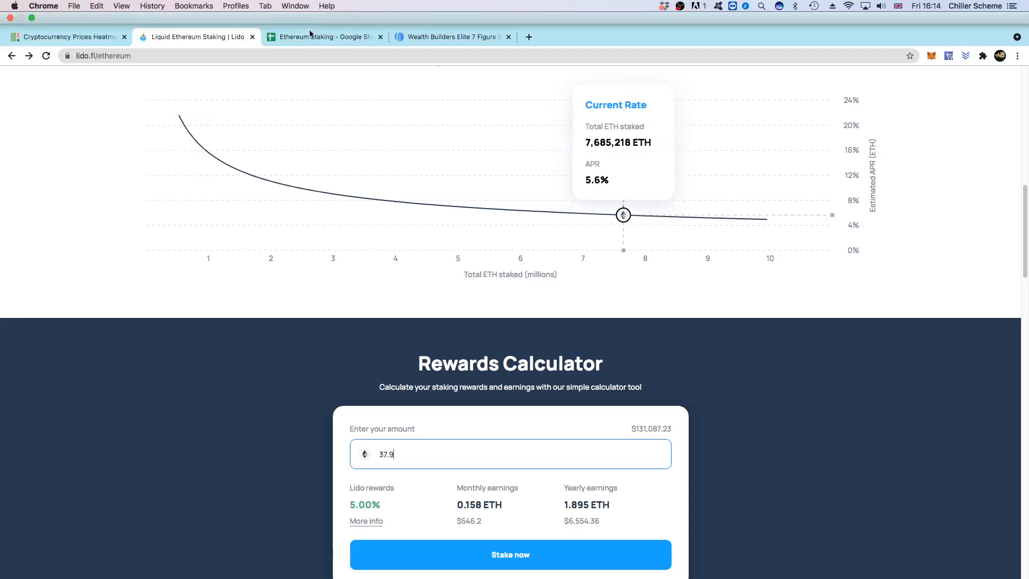
Step: Compare the total investment projections in the Ethereum Staking spreadsheet with the dollar value of the amount in the Rewards Calculator
left_click(309, 36)
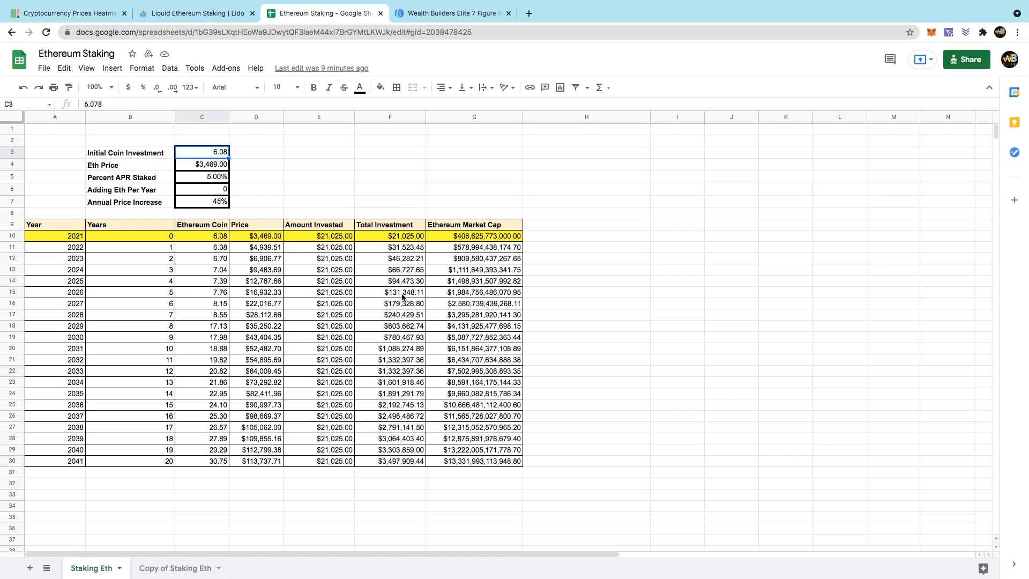
left_click(184, 14)
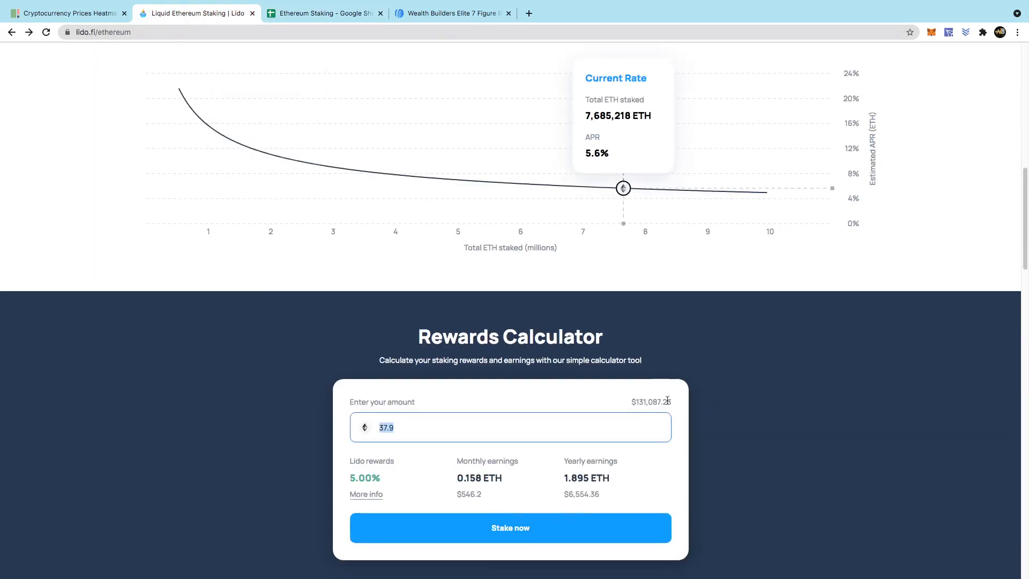
scroll(421, 468, "down", 1)
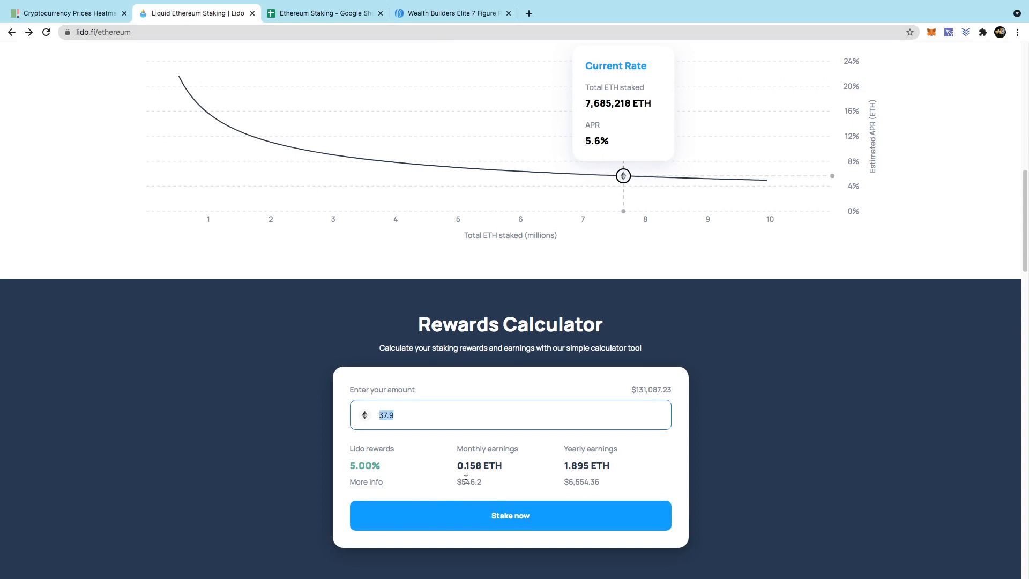
left_click(411, 413)
left_click_drag(636, 391, 668, 390)
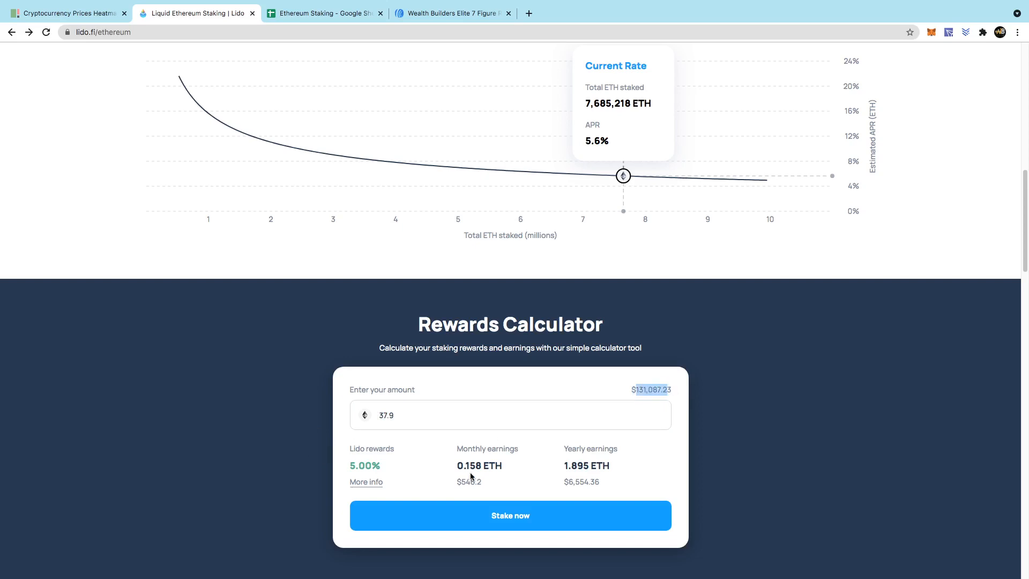
left_click(666, 388)
left_click_drag(669, 388, 612, 390)
Step: Examine the estimated APR curve up to 10 million ETH staked and the monthly earnings for the entered amount
scroll(427, 519, "up", 1)
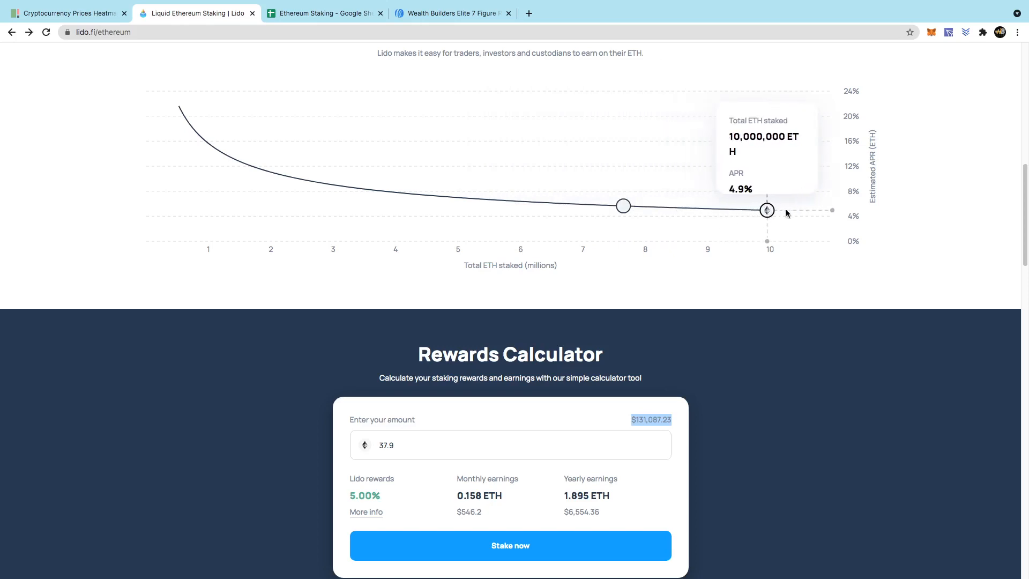
double_click(401, 442)
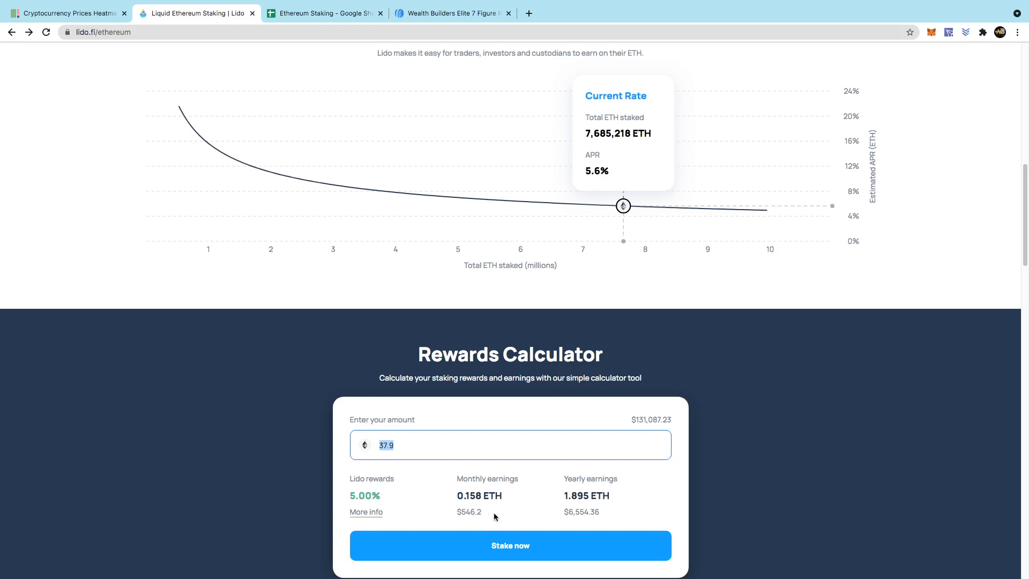
left_click_drag(485, 512, 454, 509)
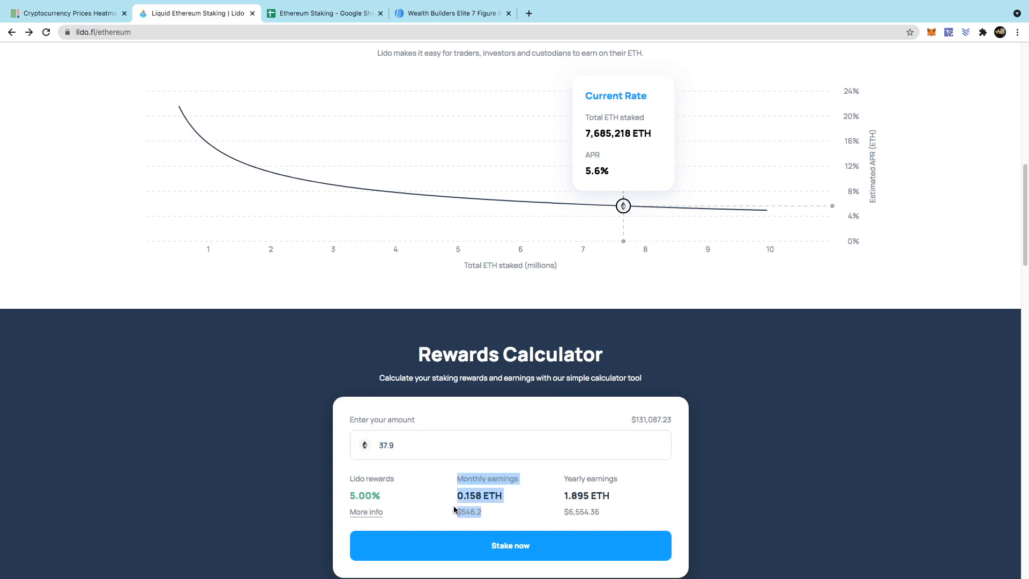
left_click(494, 510)
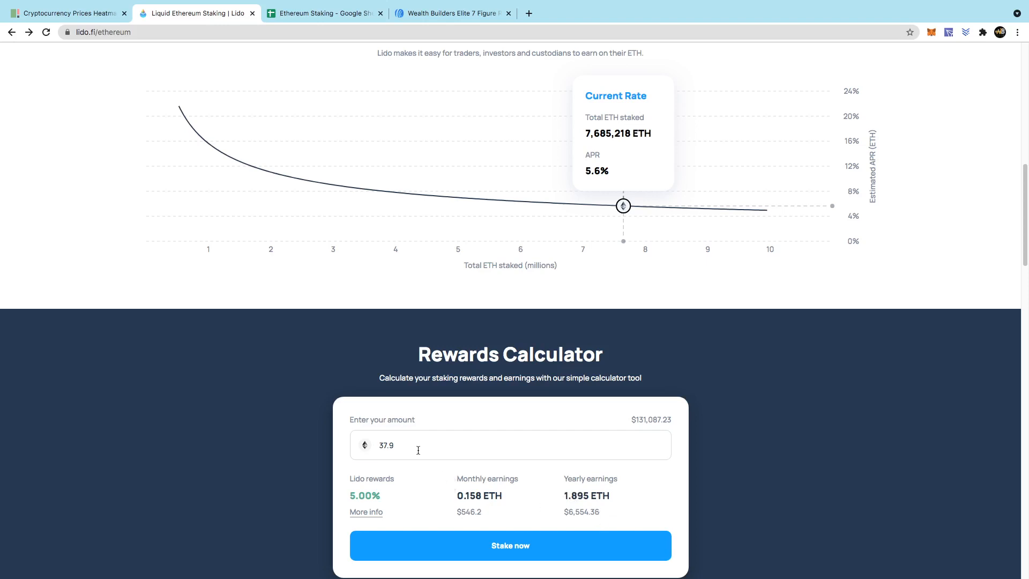
left_click_drag(378, 446, 413, 445)
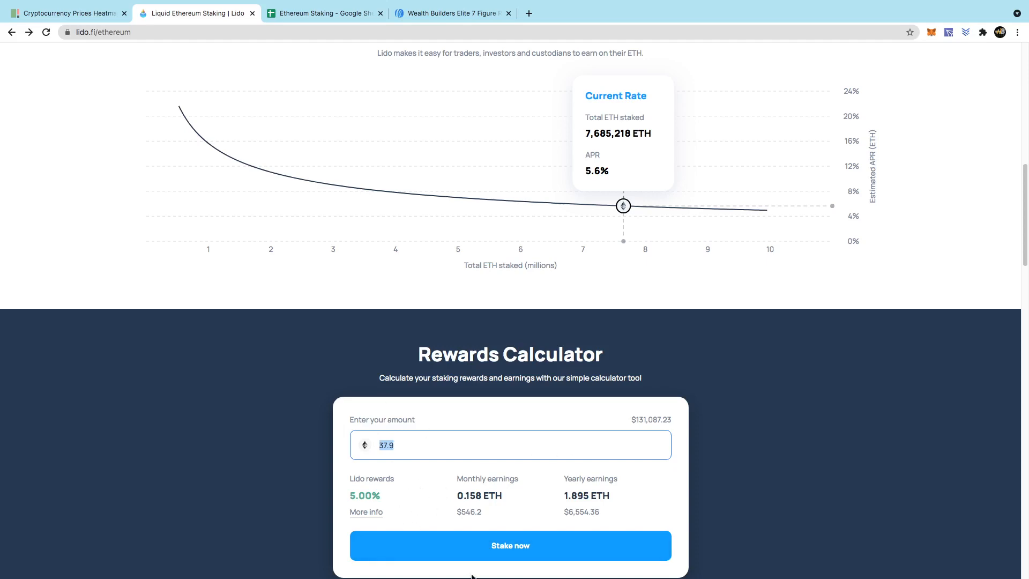
Step: Recheck the Ethereum Staking spreadsheet, and examine Ethereum's all-time price and market cap chart on COIN360
left_click(280, 13)
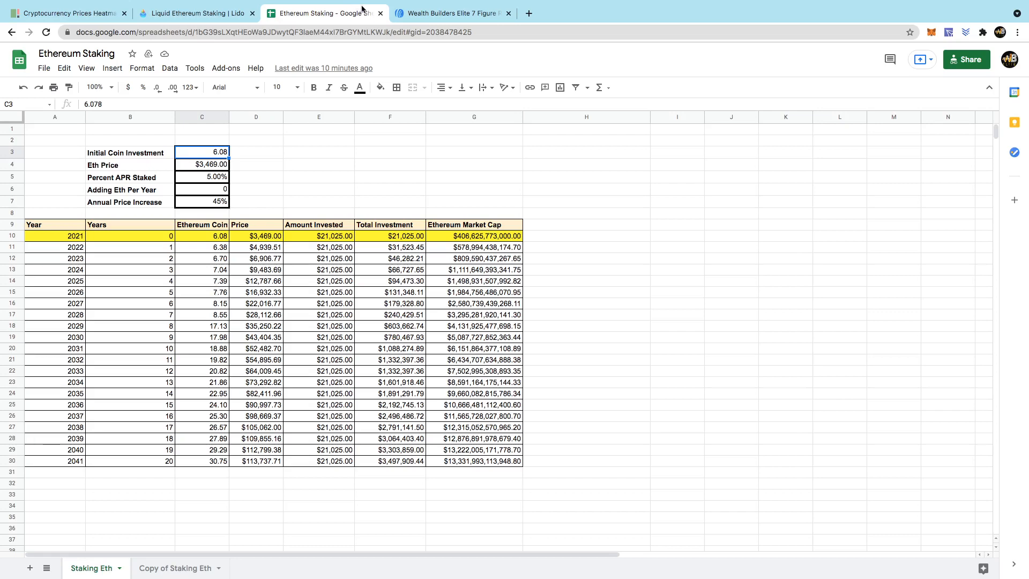
left_click(209, 13)
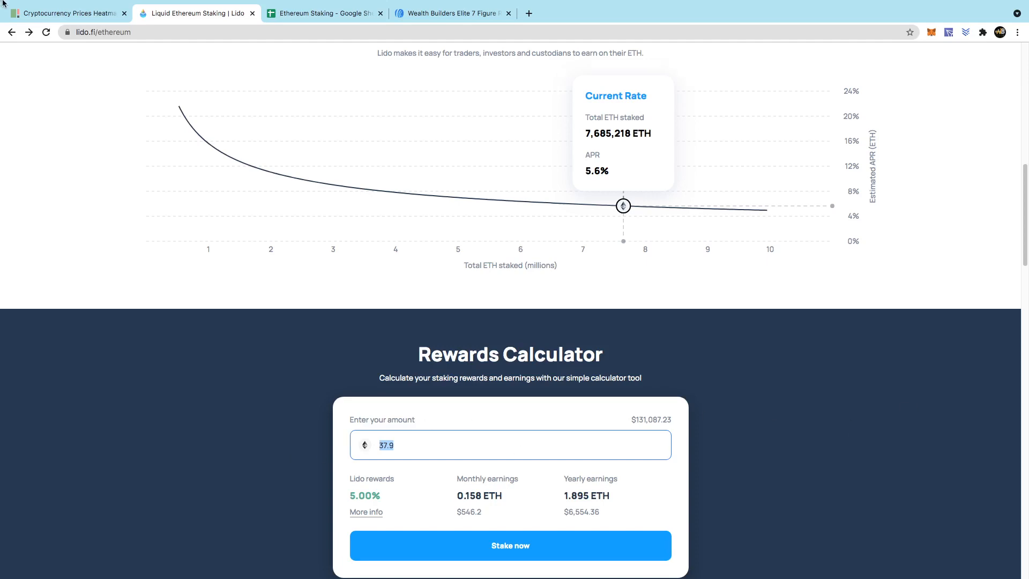
left_click(49, 14)
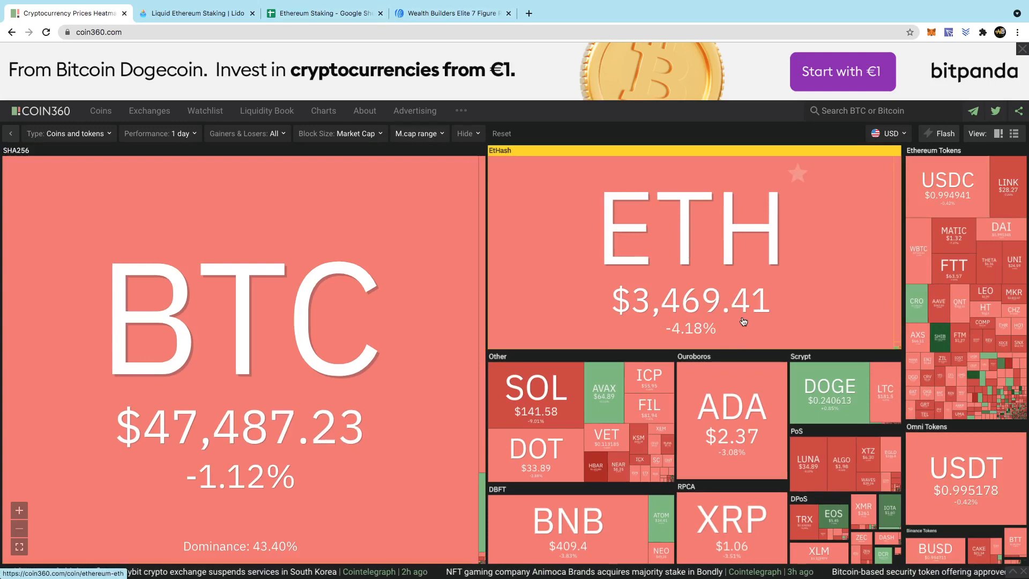
left_click(690, 263)
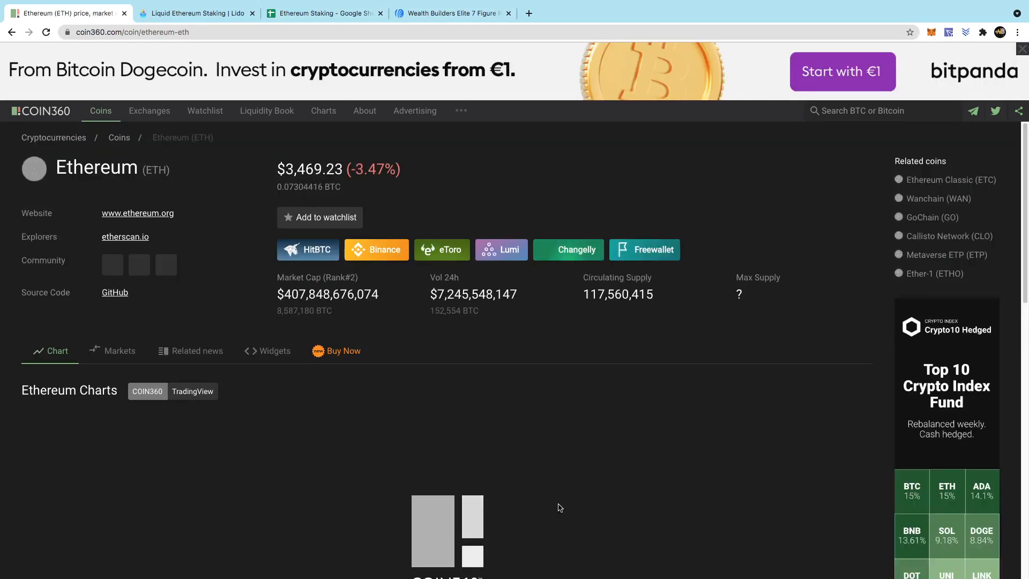
scroll(567, 504, "down", 4)
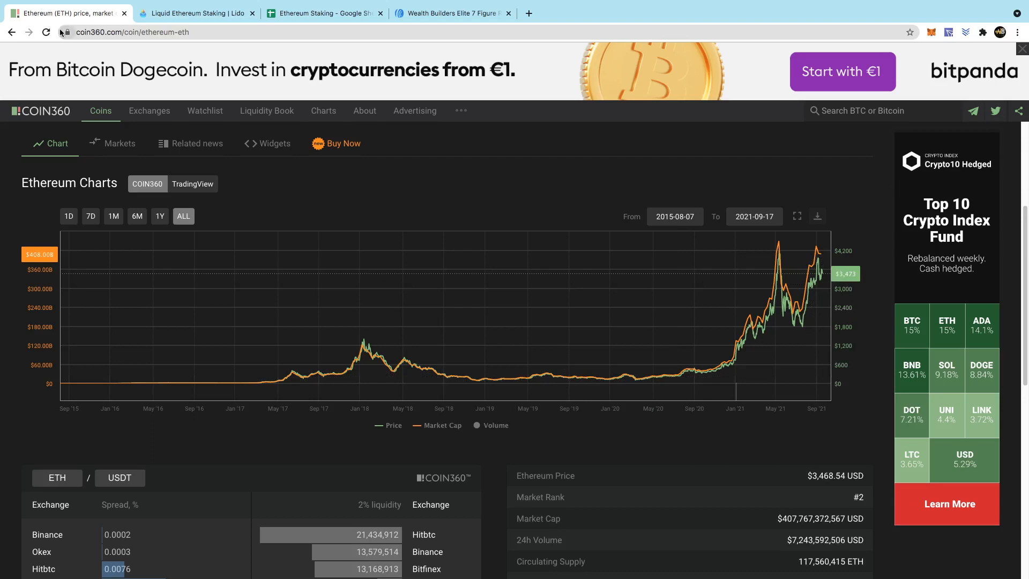
Step: Review the monthly earnings in the Rewards Calculator, and check the staked stETH amount in Ledger Live before returning to Chrome
left_click(180, 20)
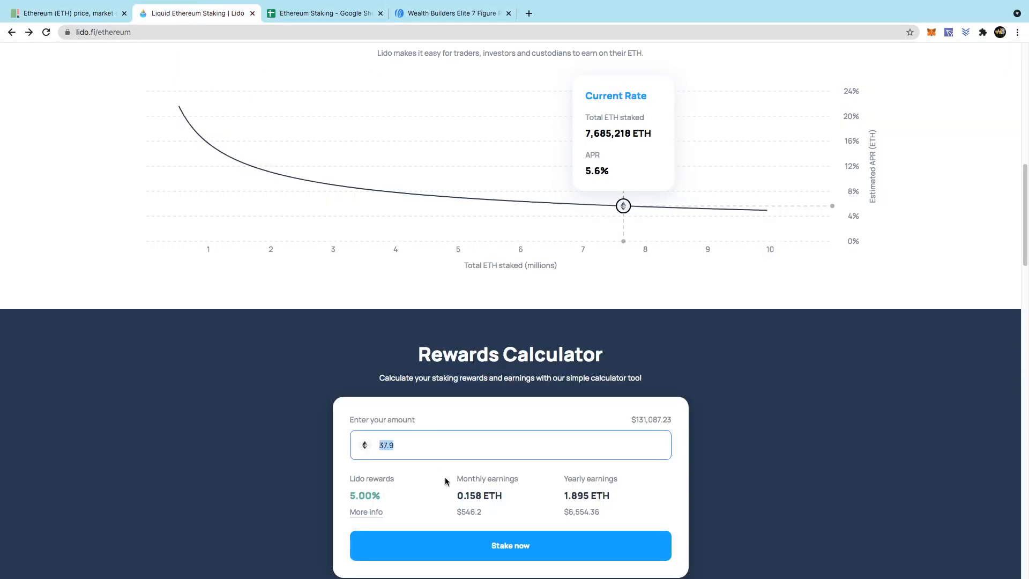
left_click_drag(454, 483, 483, 505)
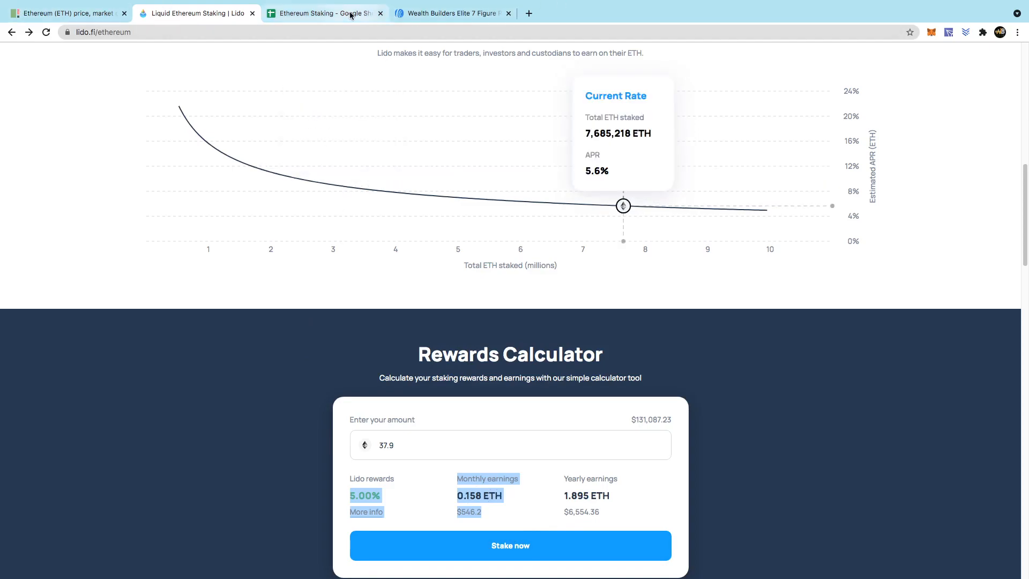
left_click(327, 13)
mouse_move(829, 554)
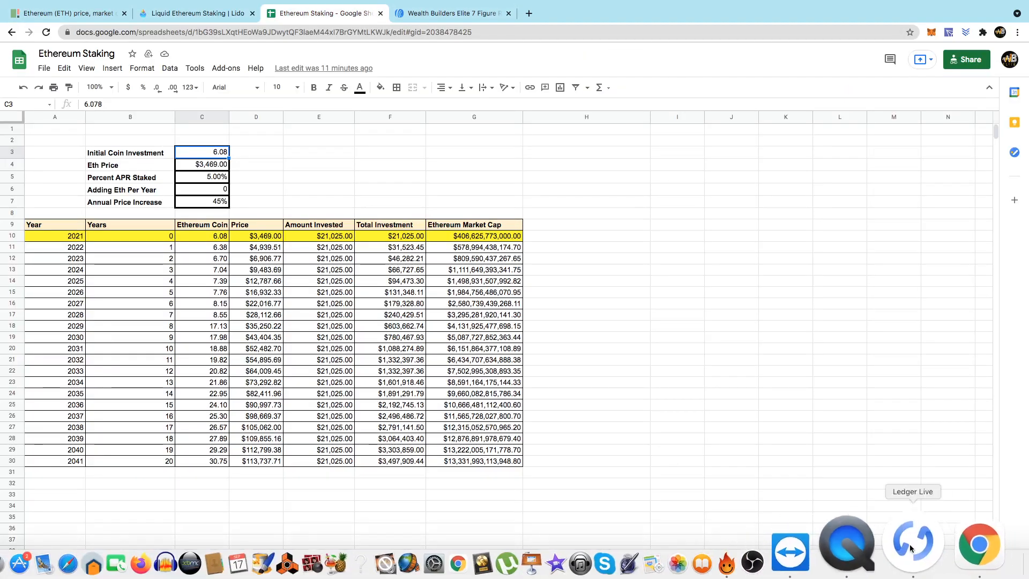
left_click(912, 549)
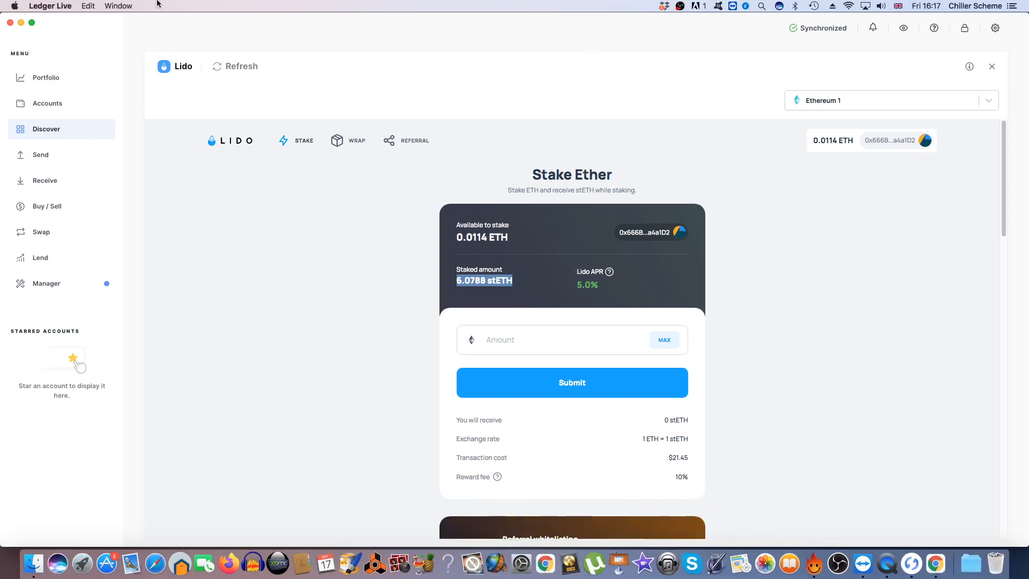
left_click(542, 550)
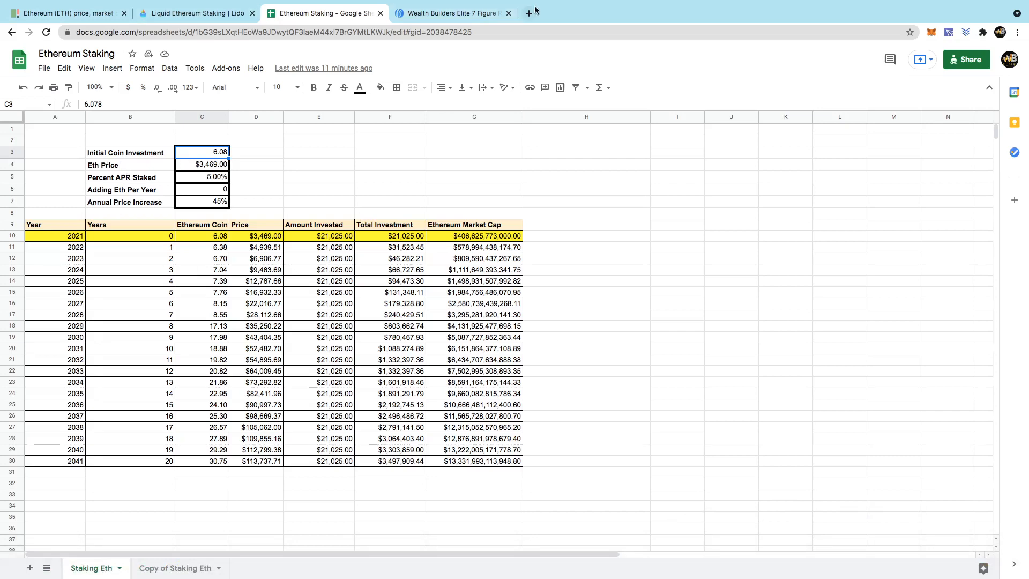
Step: Browse the recommended services on the Wealth Builders Elite 7 Figure Rolodex page, down to the NFT platforms and back to crypto yield payments
left_click(451, 15)
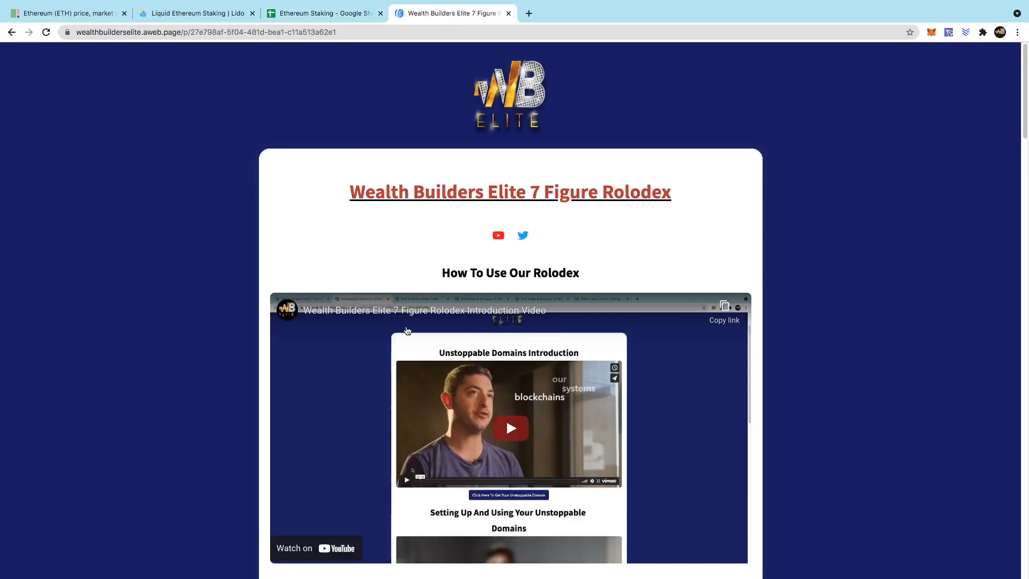
scroll(321, 454, "down", 3)
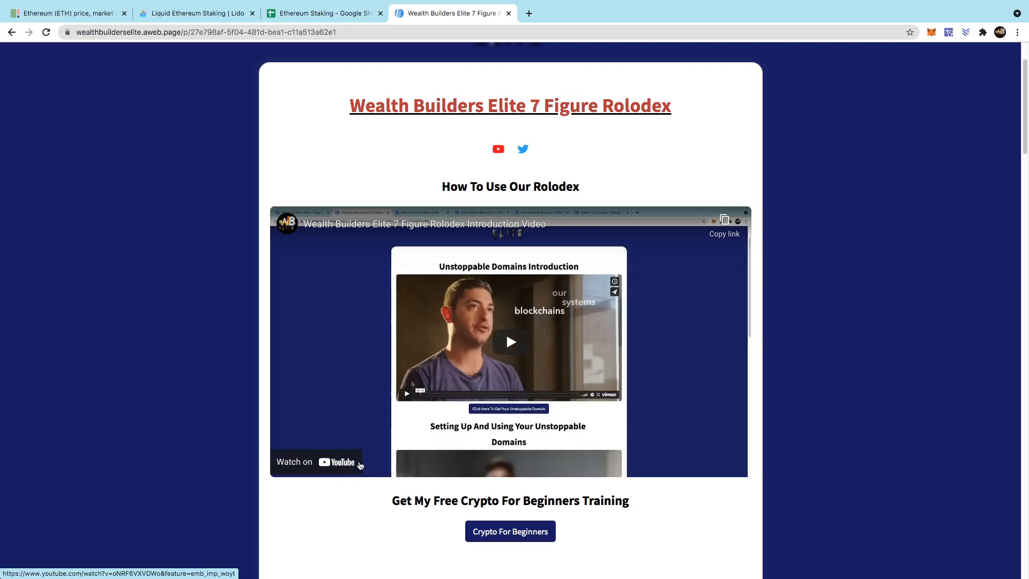
scroll(423, 461, "down", 3)
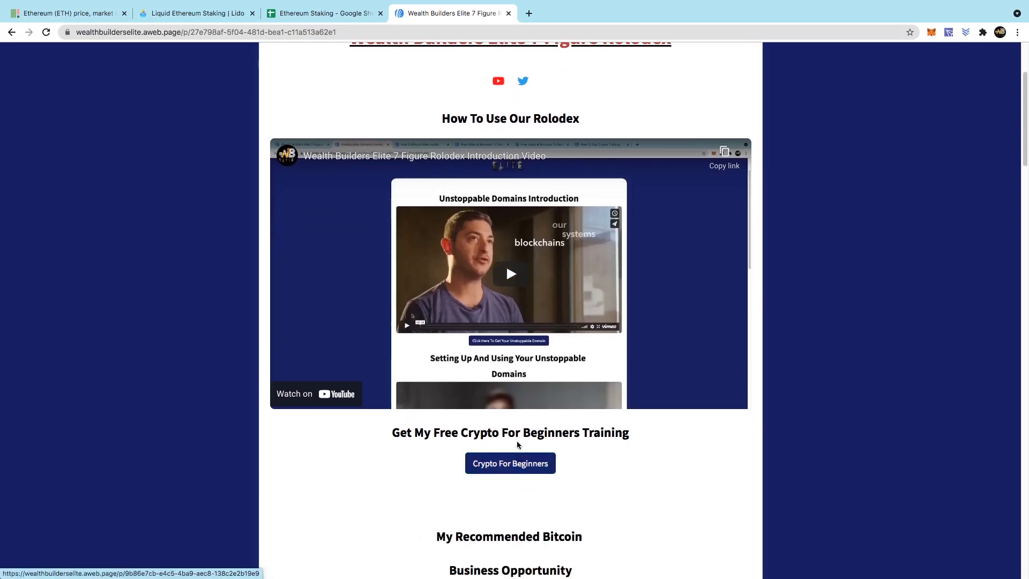
scroll(514, 437, "down", 5)
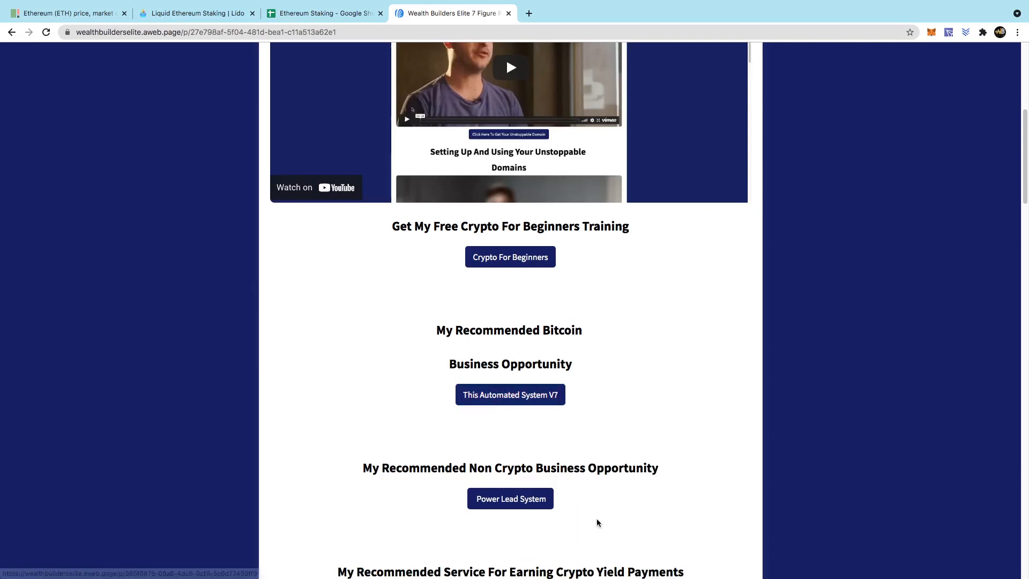
scroll(526, 508, "down", 3)
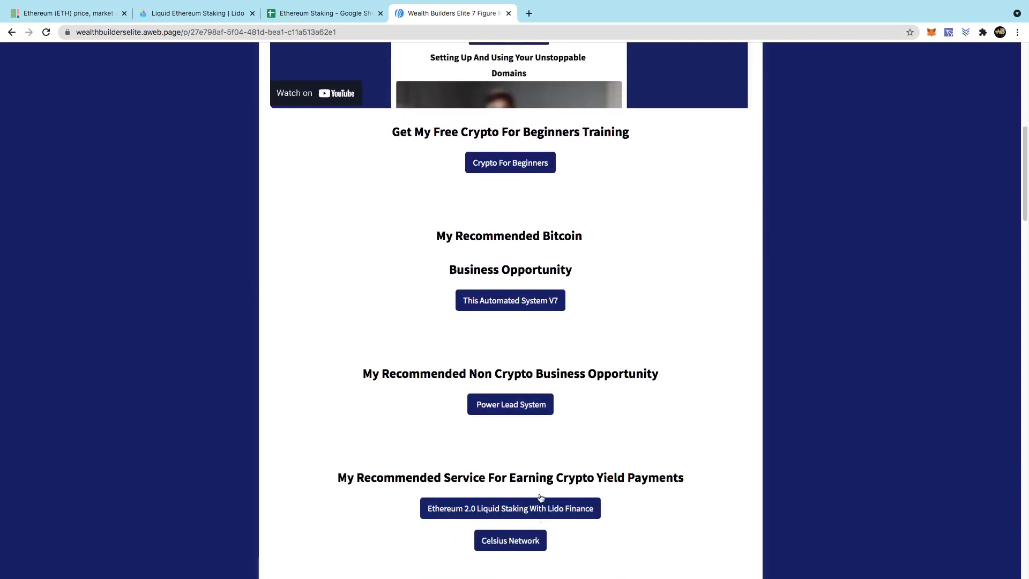
scroll(498, 241, "down", 10)
scroll(499, 244, "down", 15)
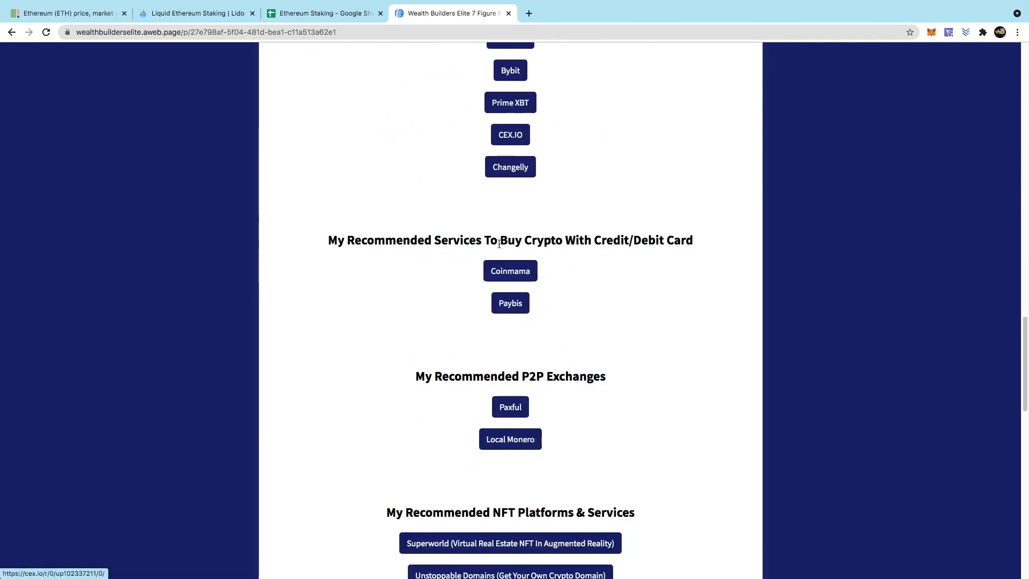
scroll(496, 262, "up", 12)
scroll(496, 263, "up", 15)
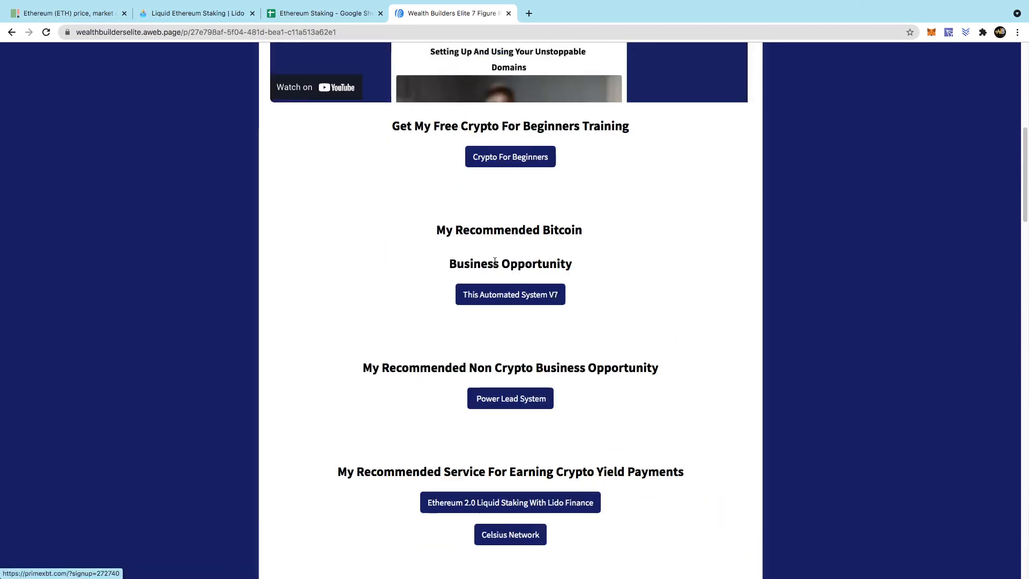